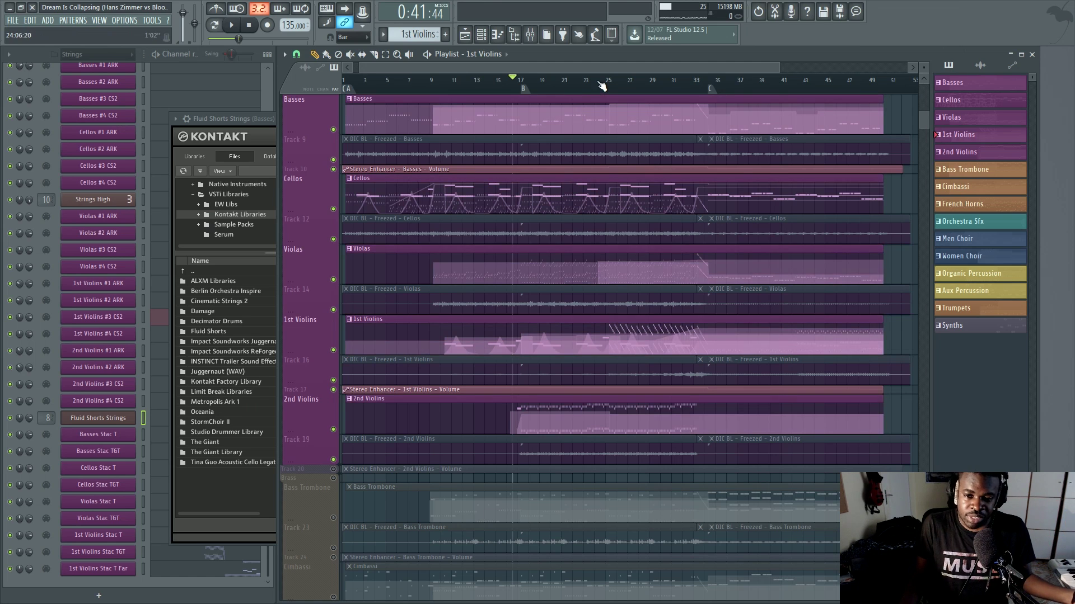
- Enlarge the track height in the playlist so the string clips can be seen in more detail
scroll(602, 84, up, 3)
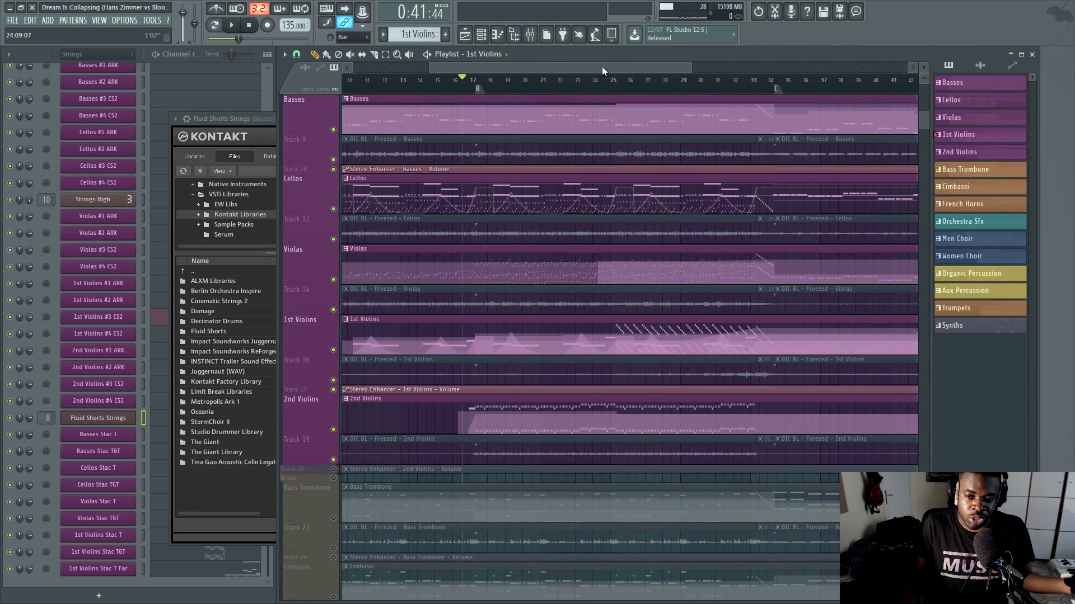
scroll(618, 71, down, 2)
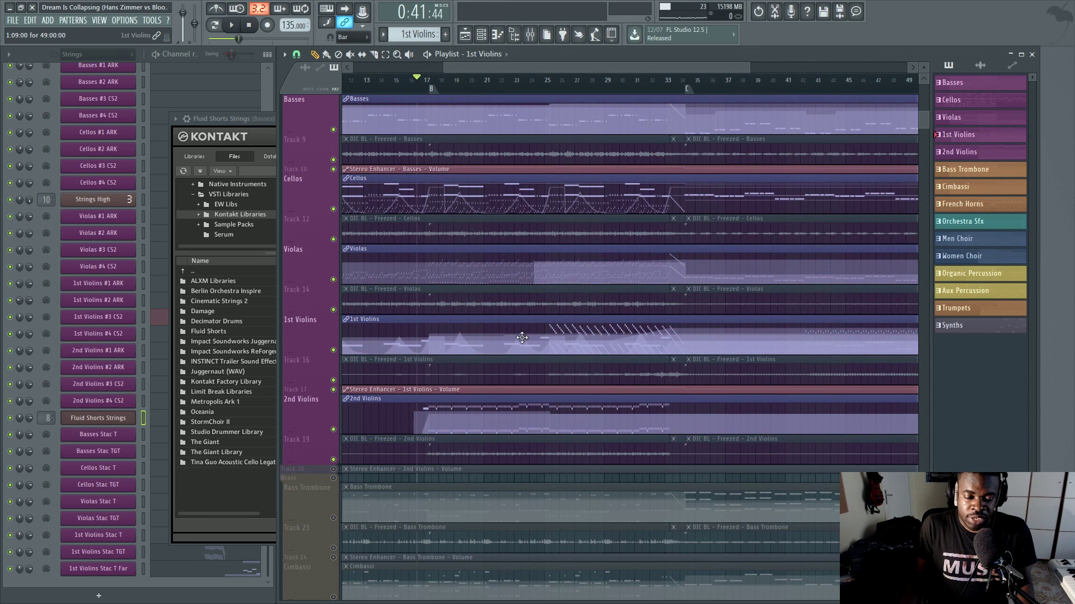
scroll(522, 337, up, 1)
scroll(522, 338, down, 1)
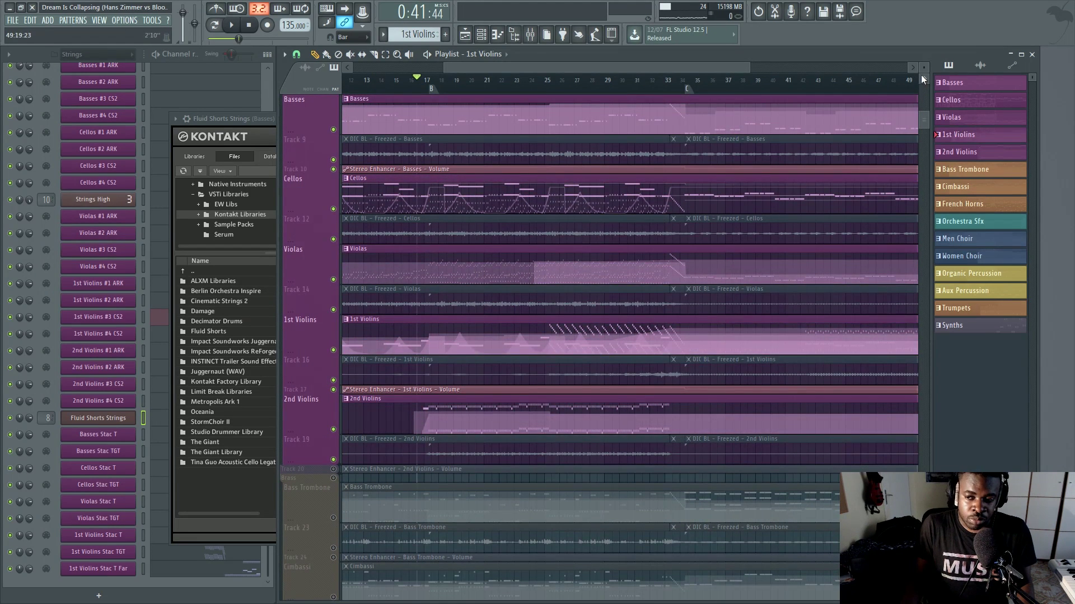
drag(923, 67, 923, 60)
- Play the string pattern clips from bar 23 for a few seconds and stop playback
click(516, 79)
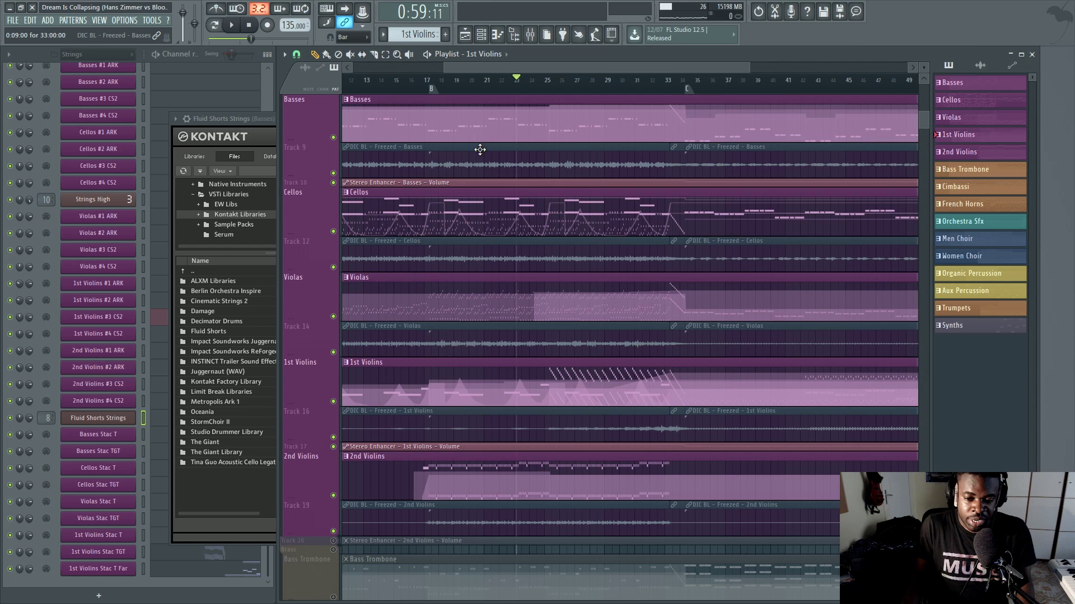
key(space)
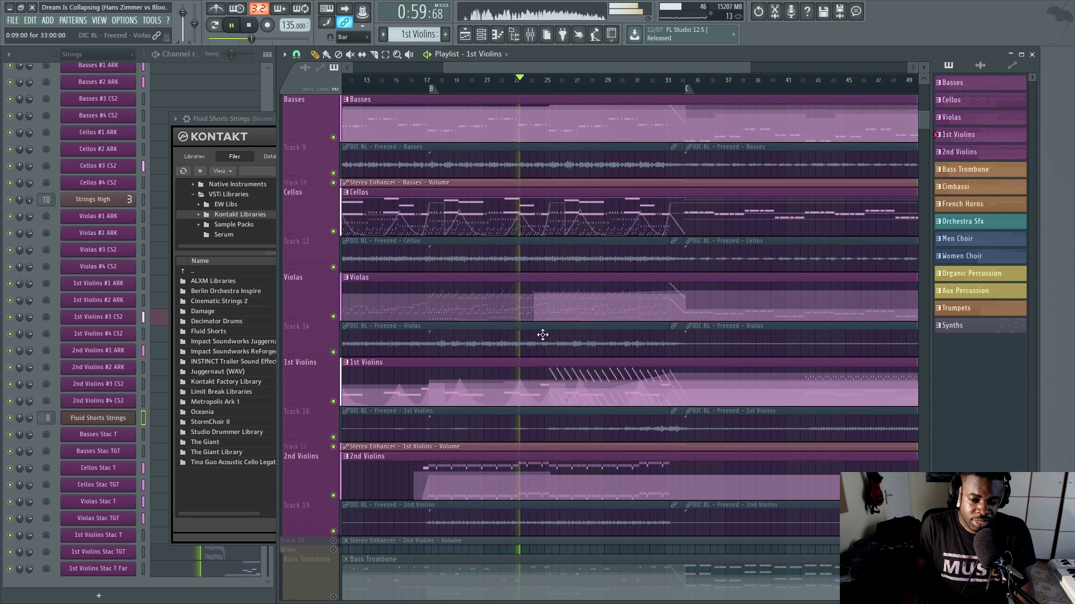
key(ctrl+a)
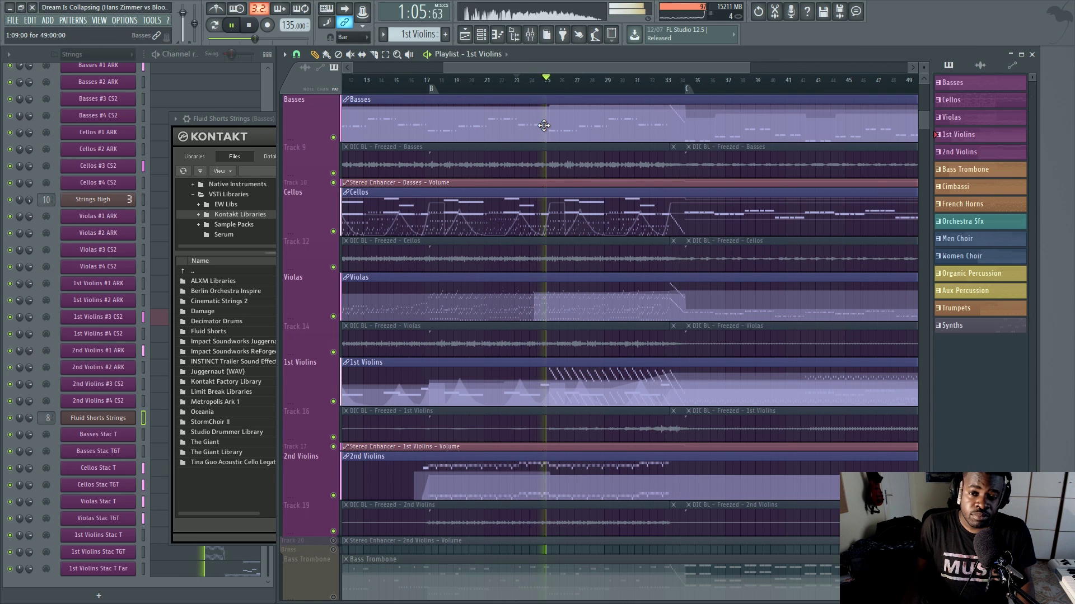
key(space)
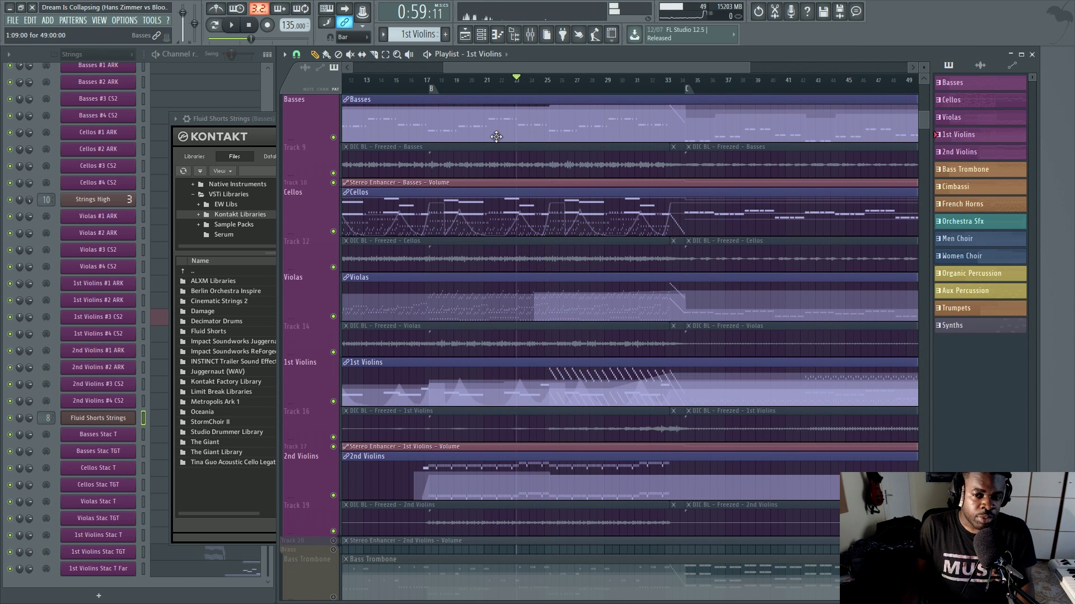
click(539, 99)
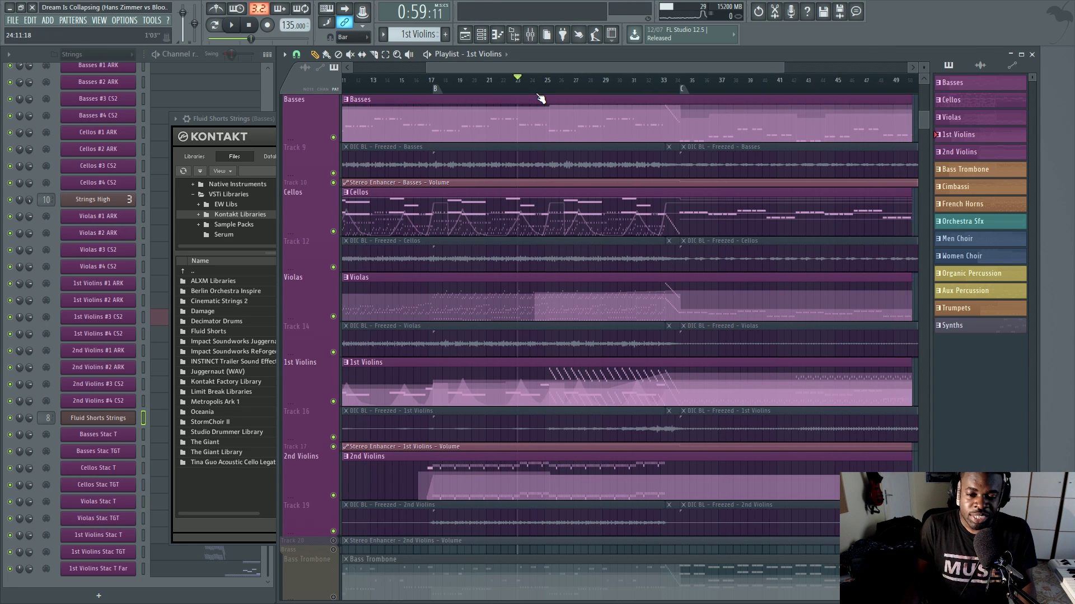
scroll(526, 118, down, 2)
key(ctrl+a)
click(506, 351)
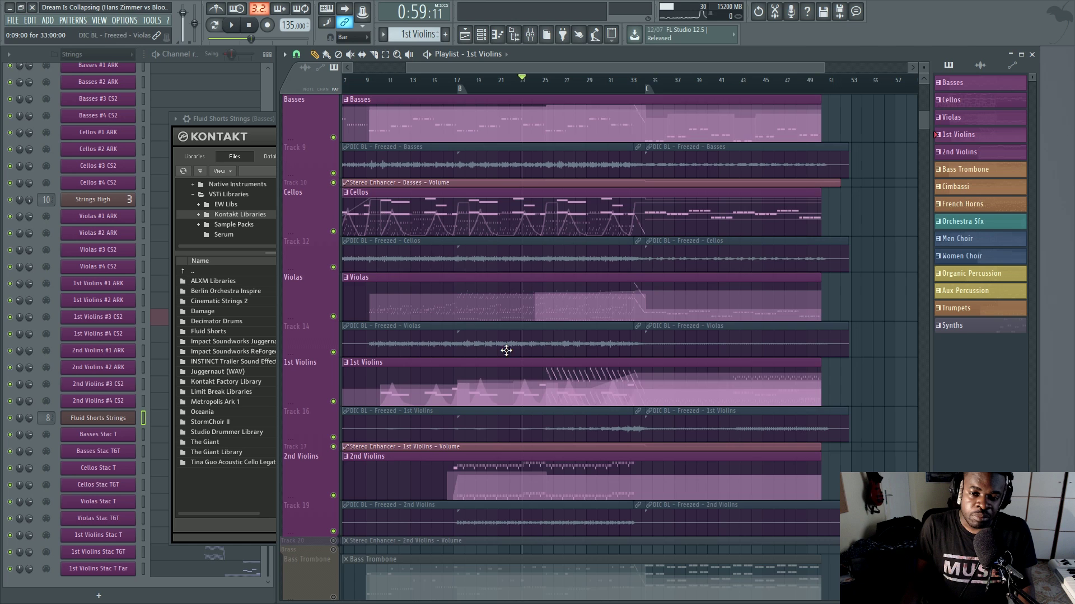
key(ctrl+a)
scroll(520, 319, up, 1)
scroll(522, 318, down, 1)
key(alt+g)
scroll(523, 94, up, 1)
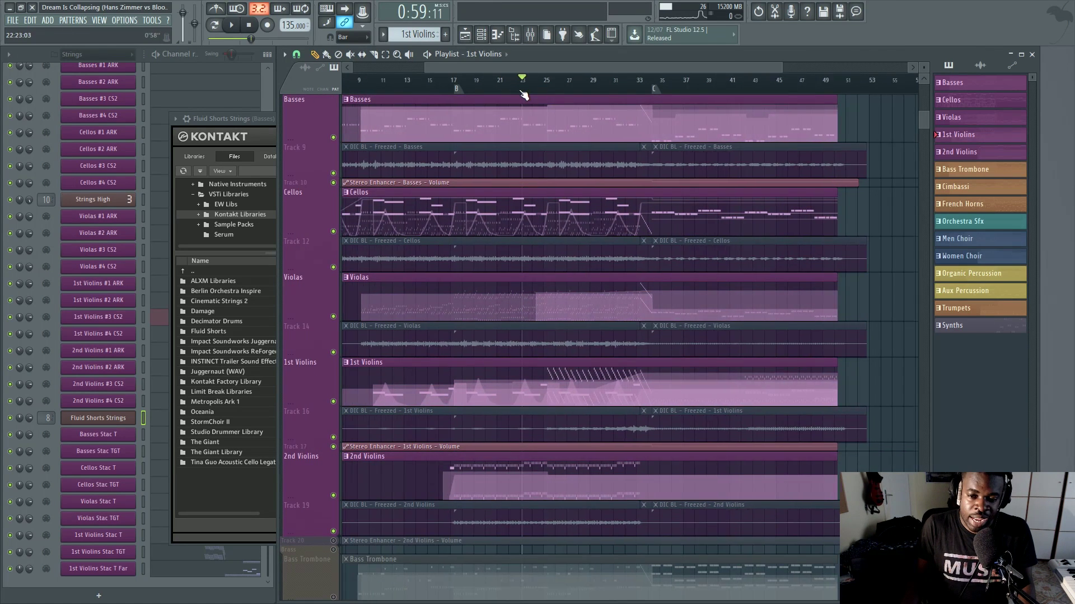
scroll(523, 96, up, 2)
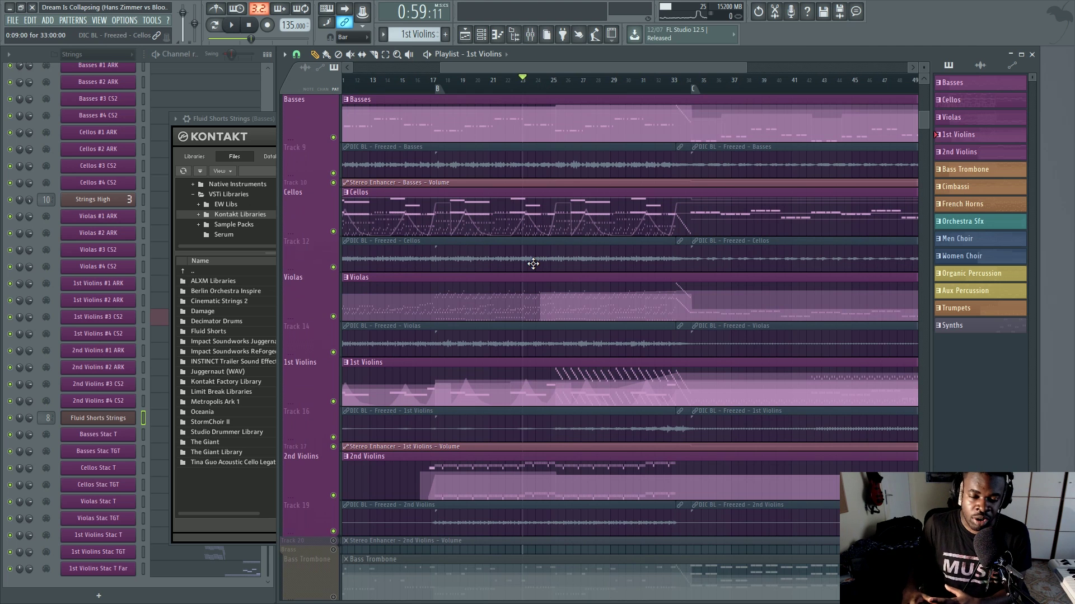
key(ctrl+a)
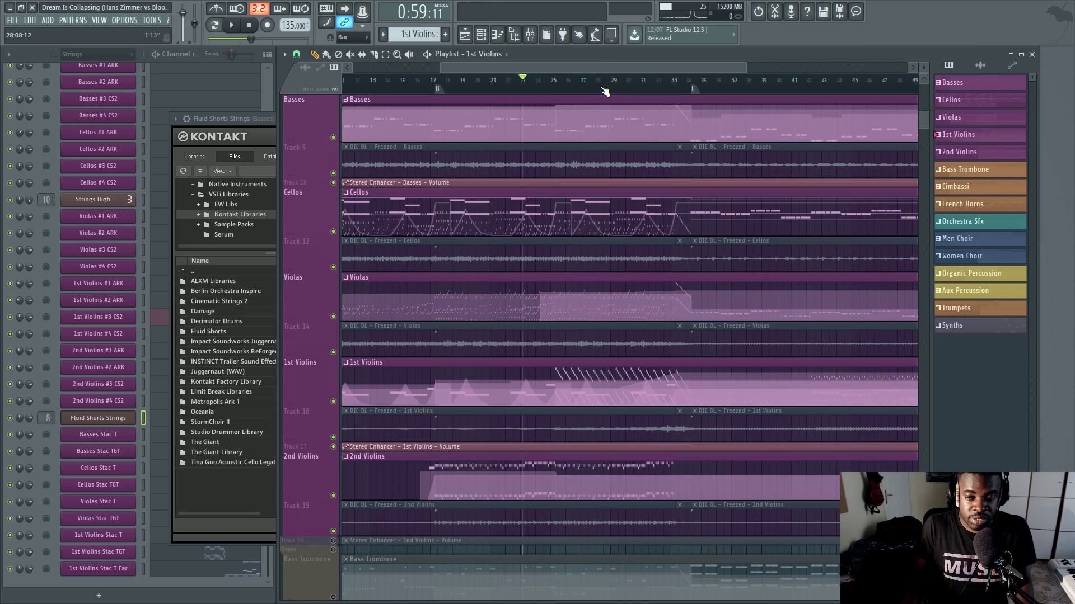
- Mute the grouped string pattern clips and unmute their frozen audio clips, returning to the Draw tool
scroll(604, 90, up, 2)
scroll(603, 90, down, 1)
key(t)
click(575, 132)
click(567, 155)
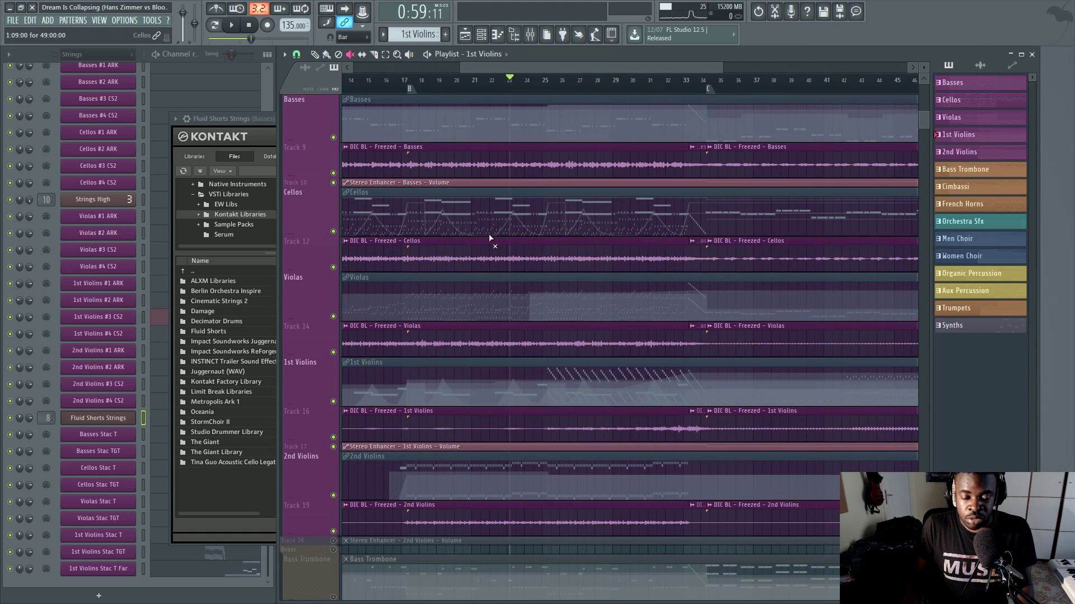
key(p)
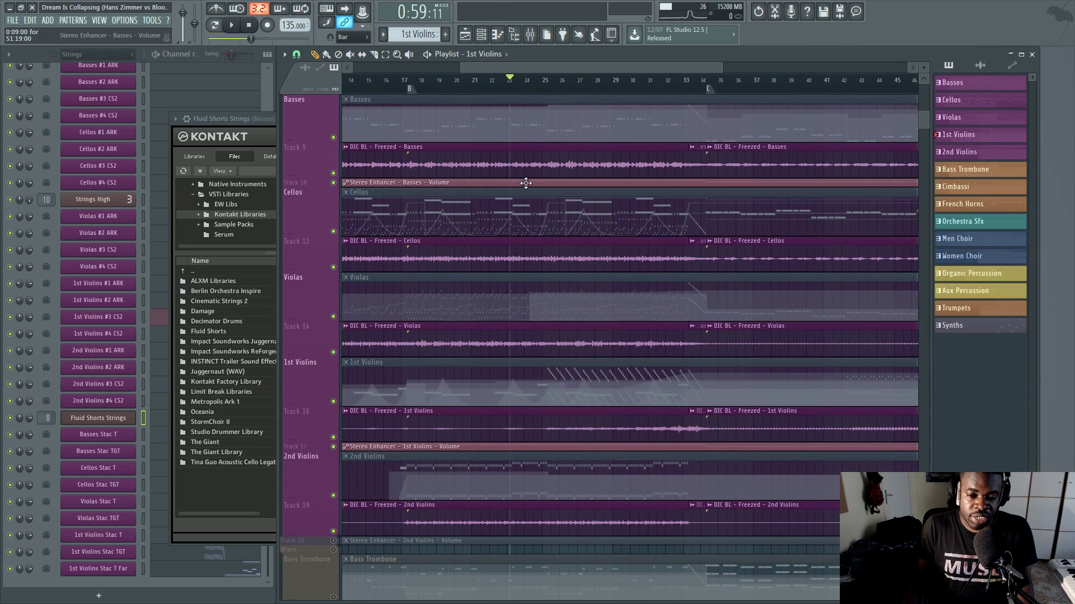
- View the channel settings of the "DIC BL - Freezed - Basses" audio clip and close them
scroll(486, 152, up, 1)
scroll(738, 120, down, 1)
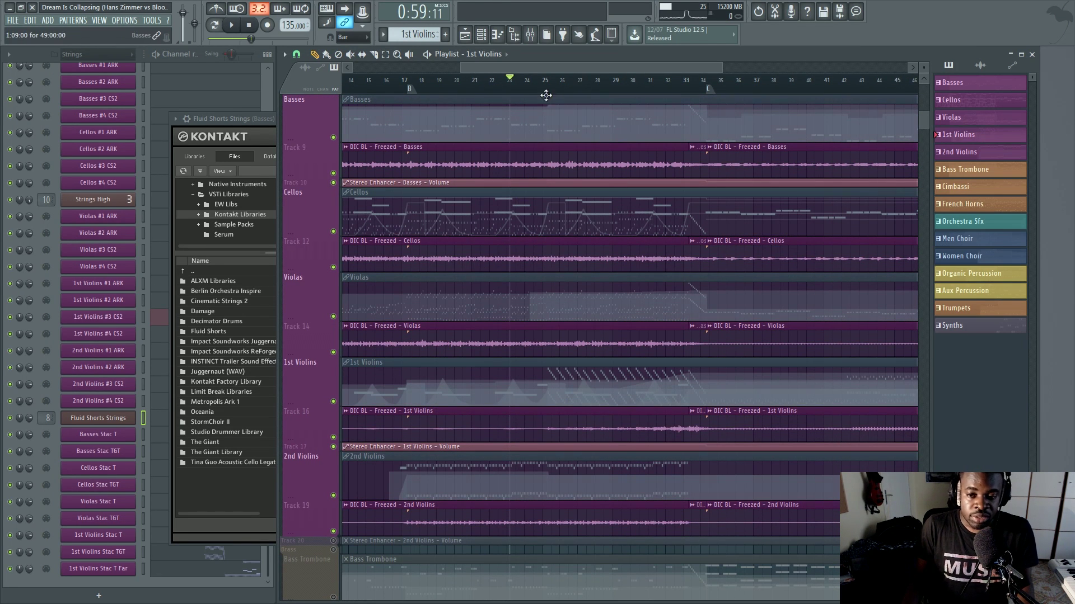
scroll(568, 88, up, 2)
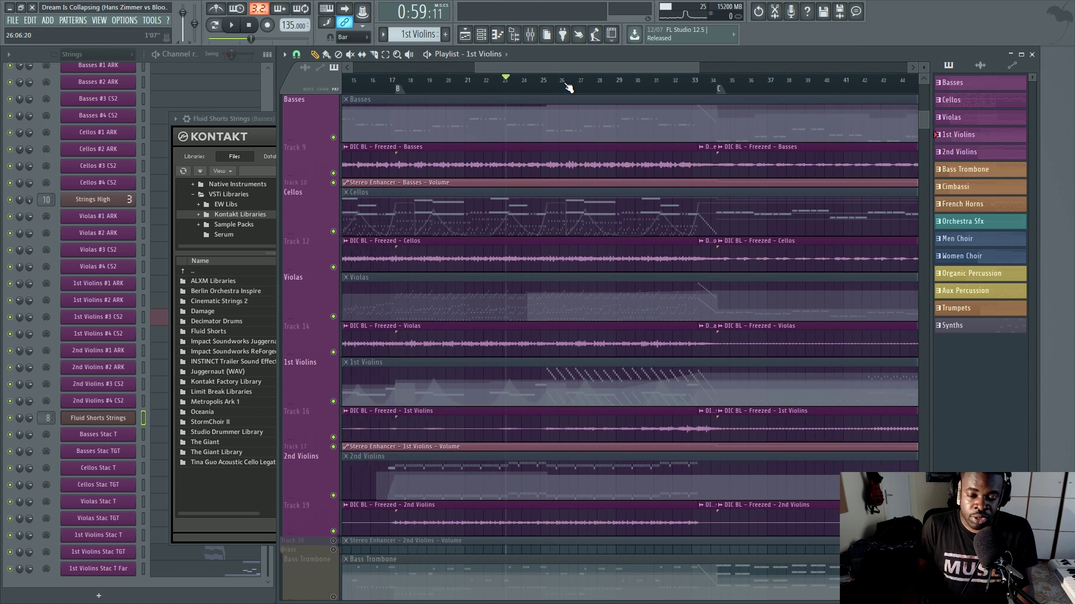
click(475, 150)
double_click(472, 159)
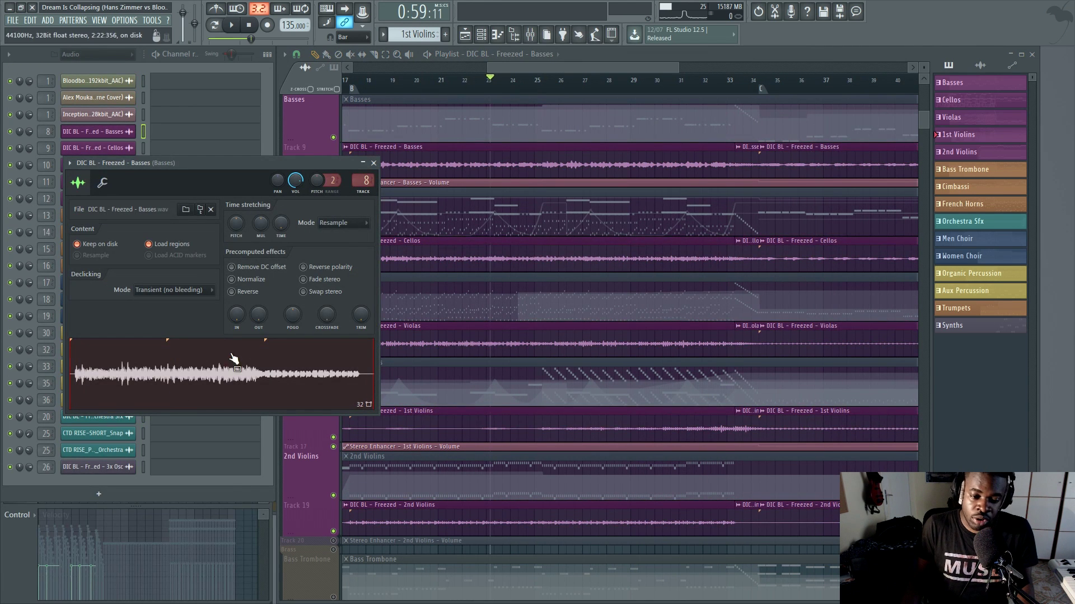
scroll(584, 88, down, 2)
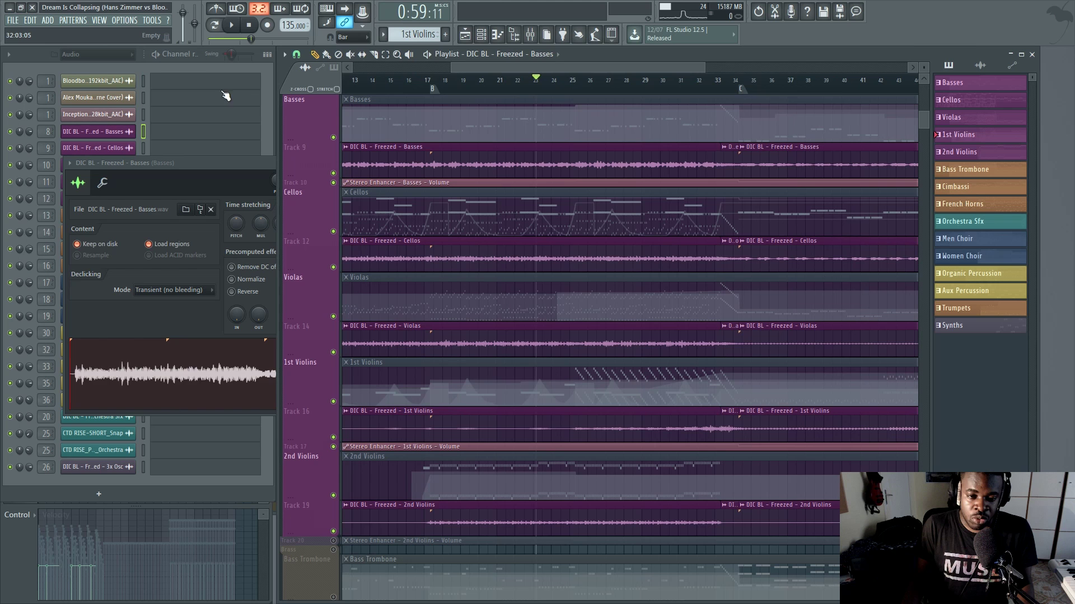
click(217, 66)
click(481, 168)
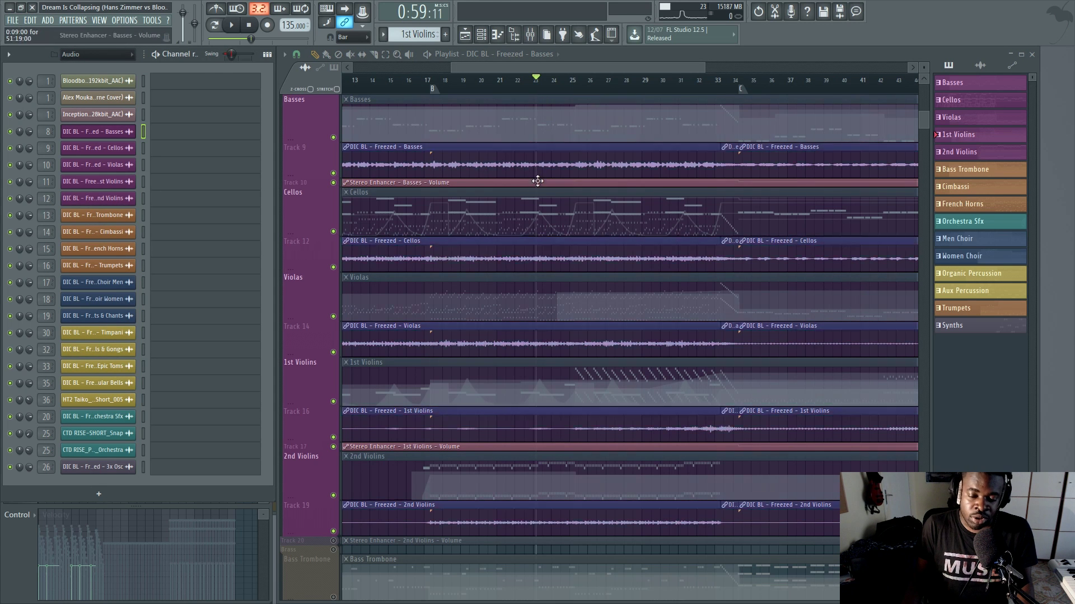
- Toggle the mute state between the string pattern clips and the frozen audio, and play the frozen audio from bar 23
click(580, 104)
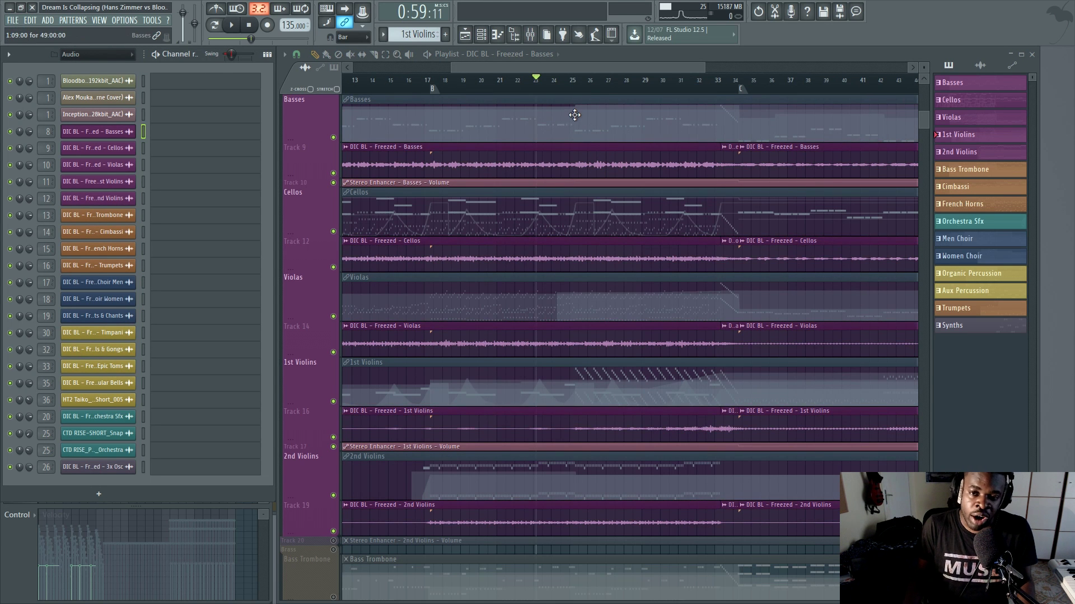
click(562, 145)
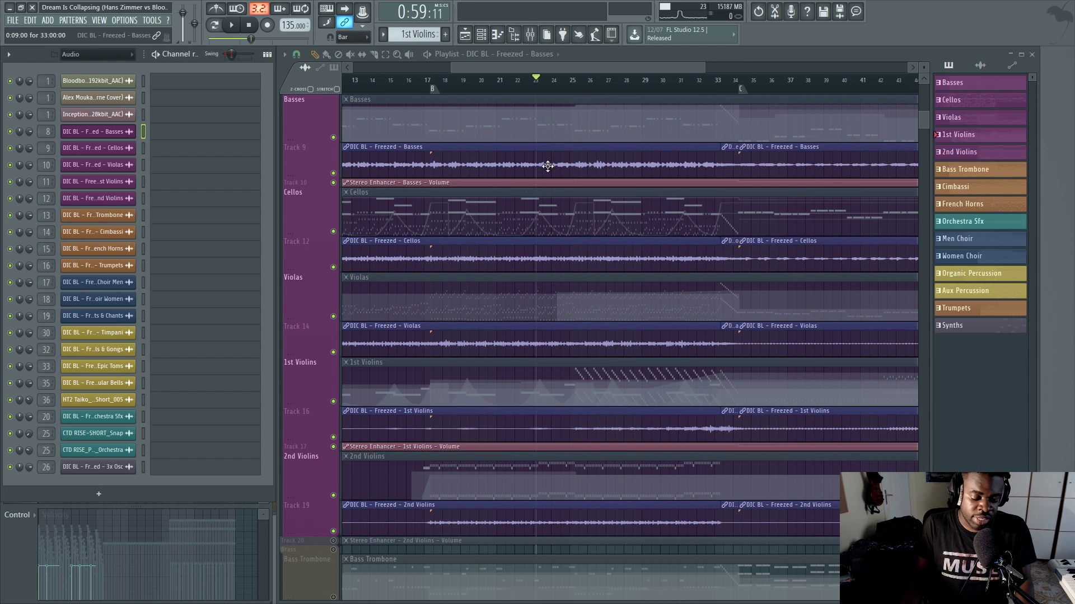
click(567, 136)
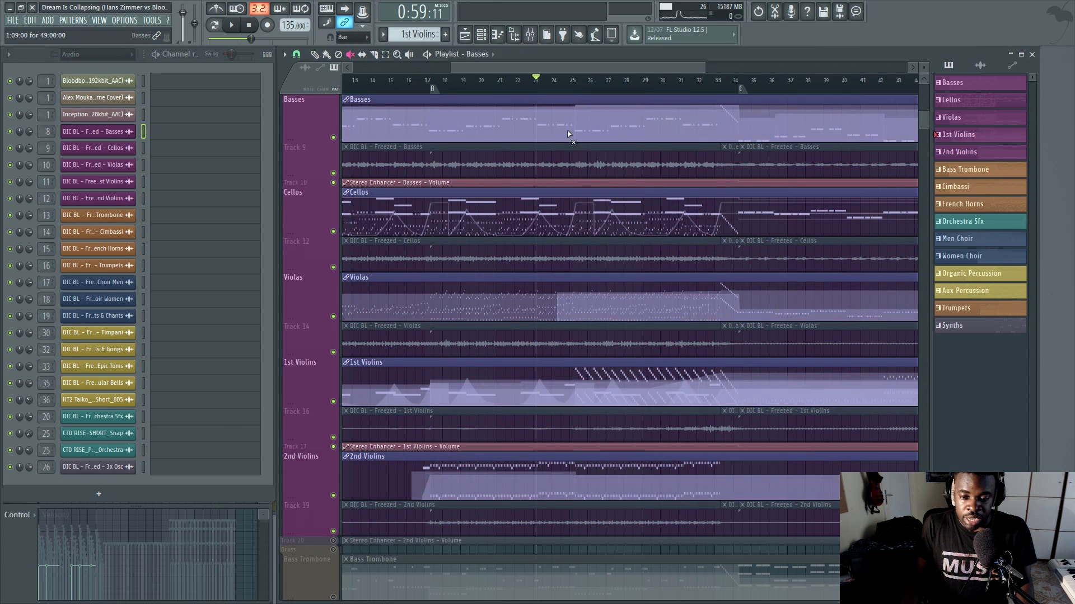
click(565, 224)
key(space)
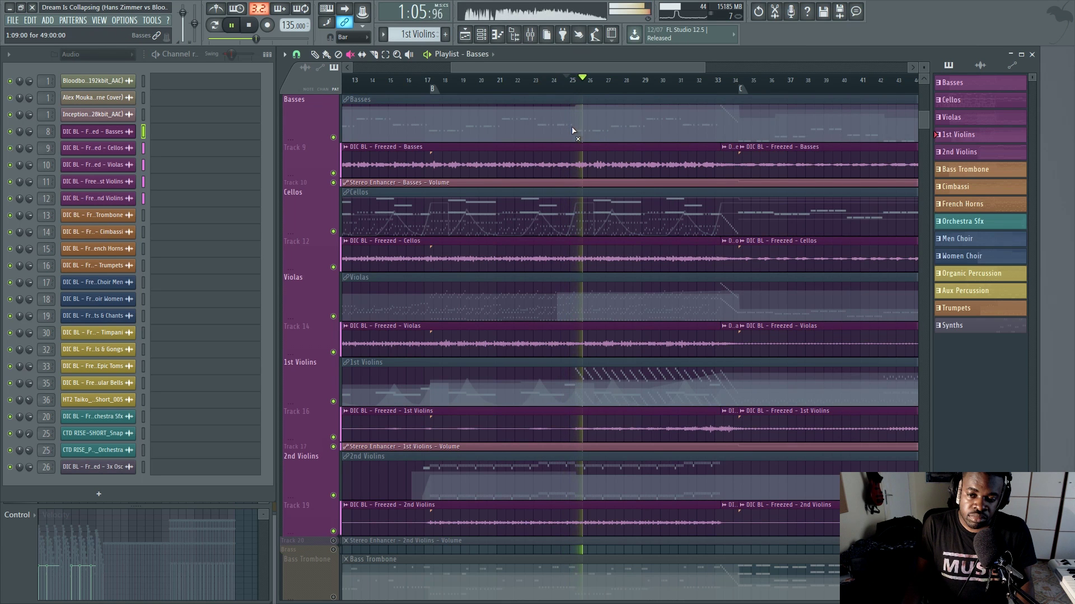
- Stop playback, mute the frozen string audio clips and unmute the string pattern clips
key(space)
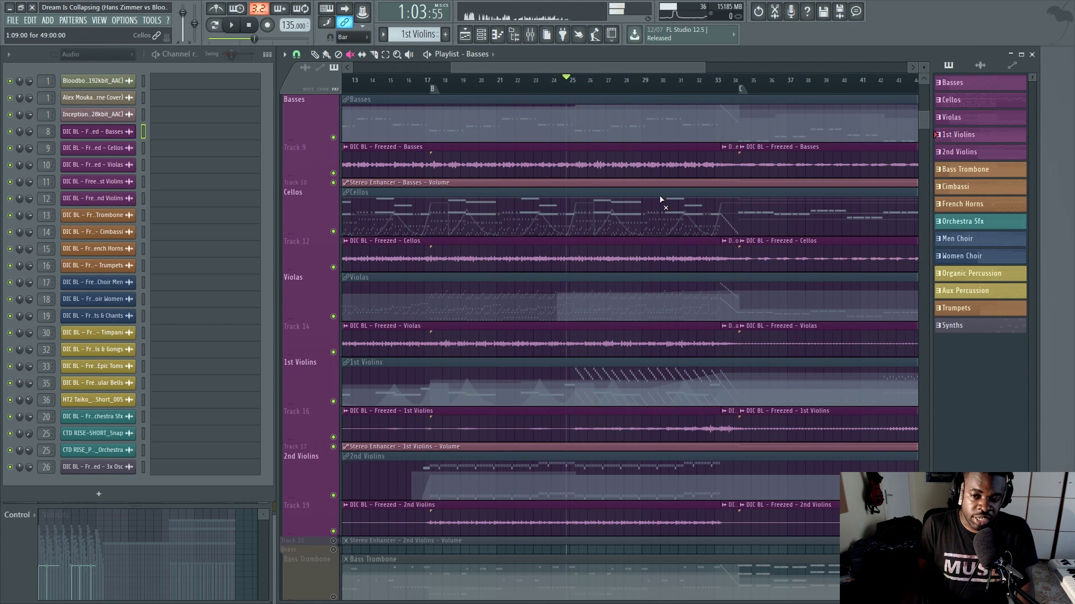
click(603, 168)
click(602, 136)
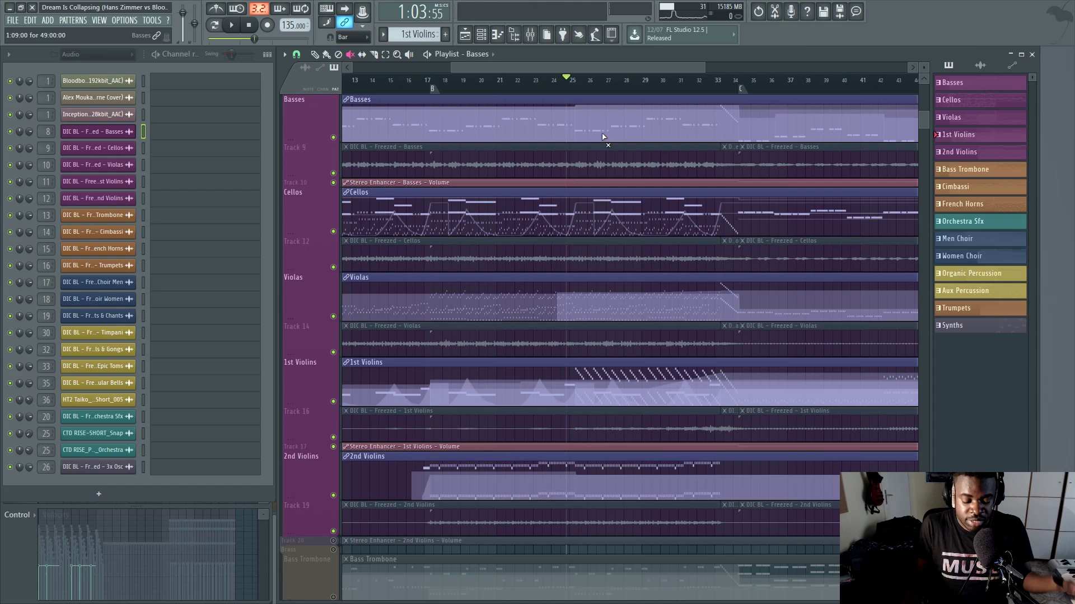
- Open the Violas and Basses clips in the piano roll to examine their notes, and audition G3 for the Basses
double_click(572, 300)
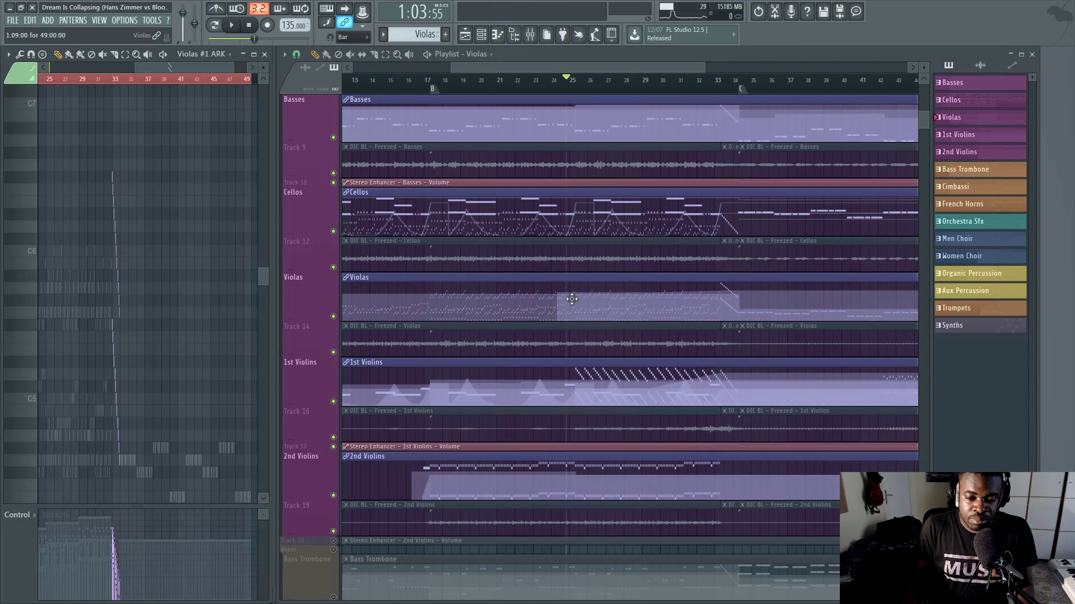
drag(89, 85, 31, 193)
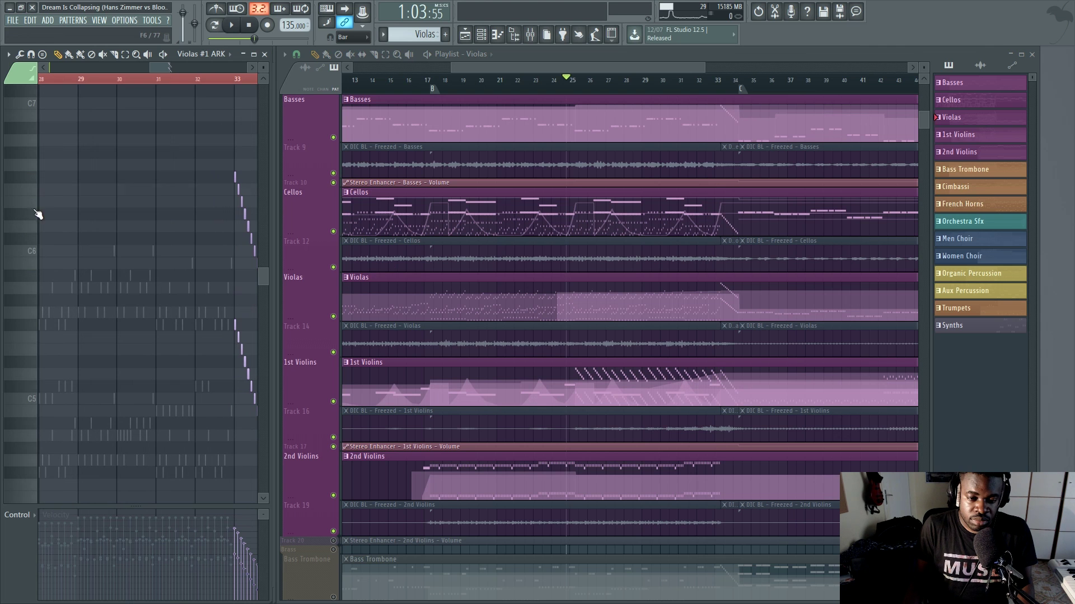
drag(103, 92, 32, 213)
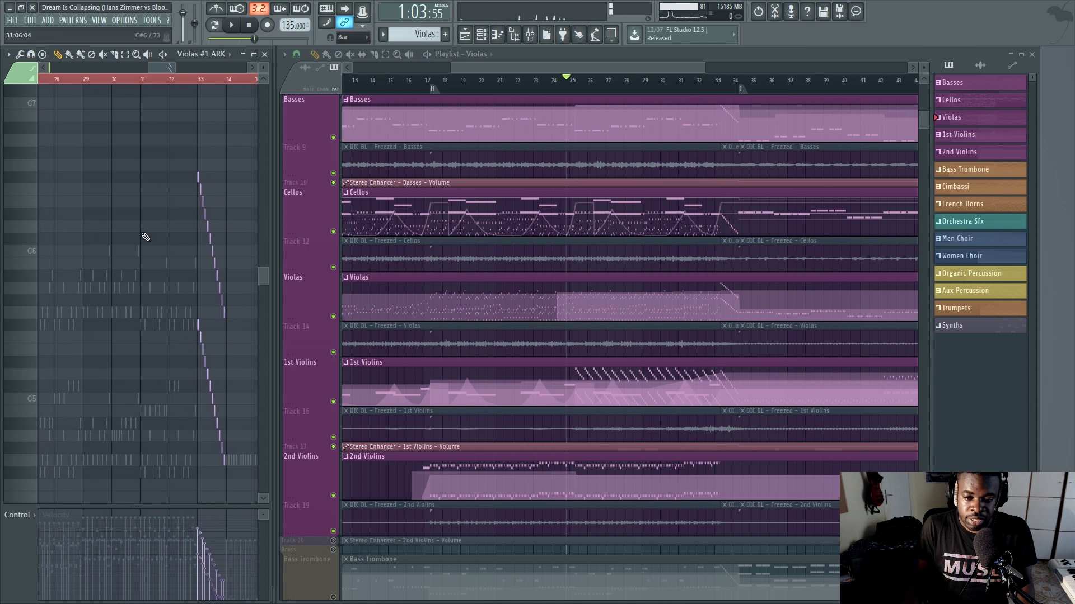
double_click(603, 119)
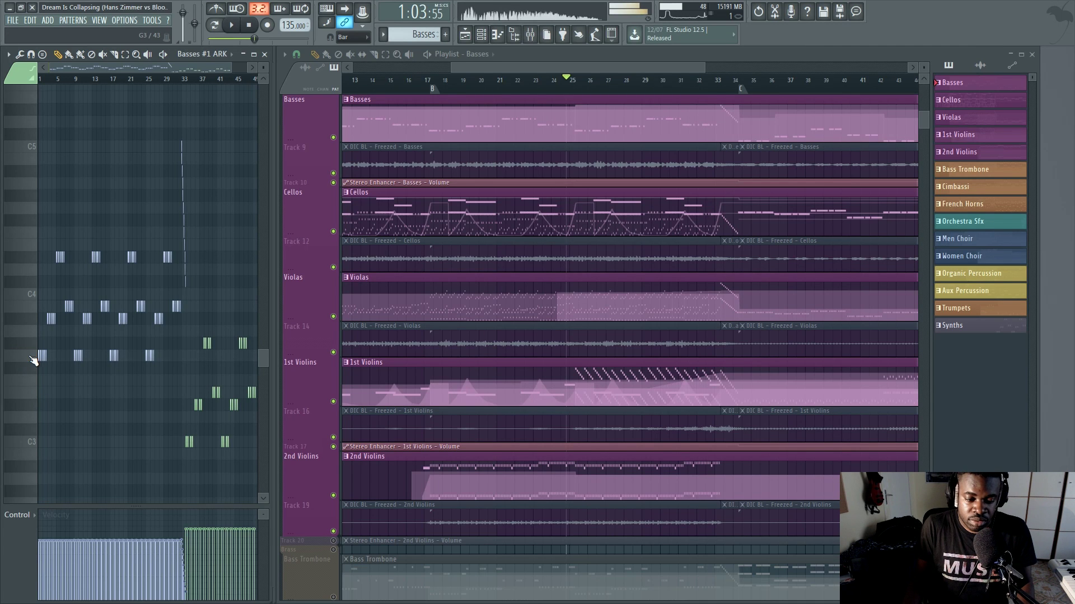
click(28, 358)
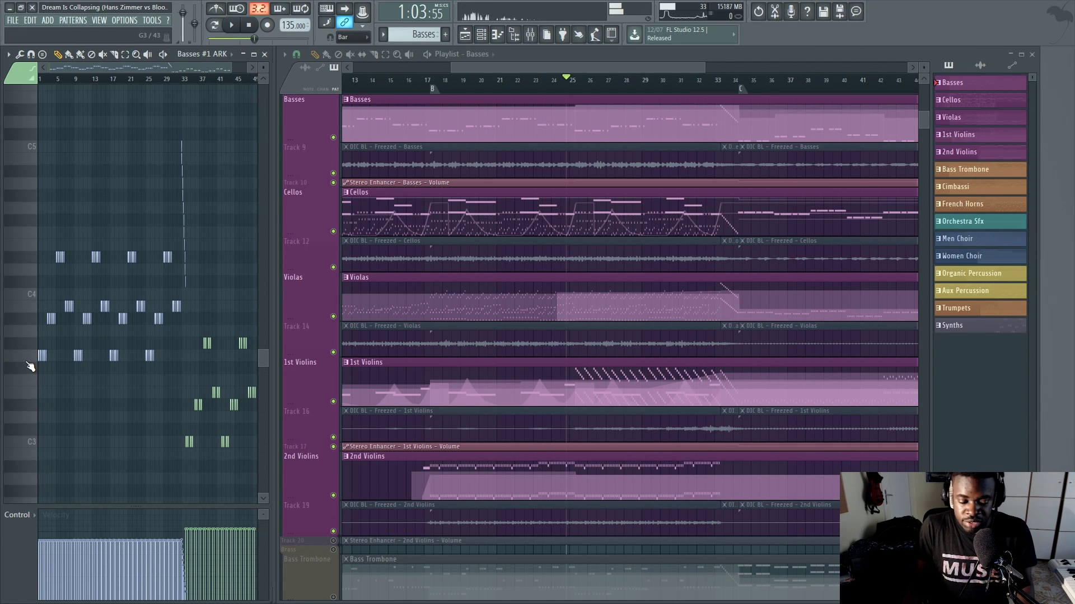
- Show the channel rack and open the Strings Low Kontakt instrument, moving its window clear of the channel list
key(F6)
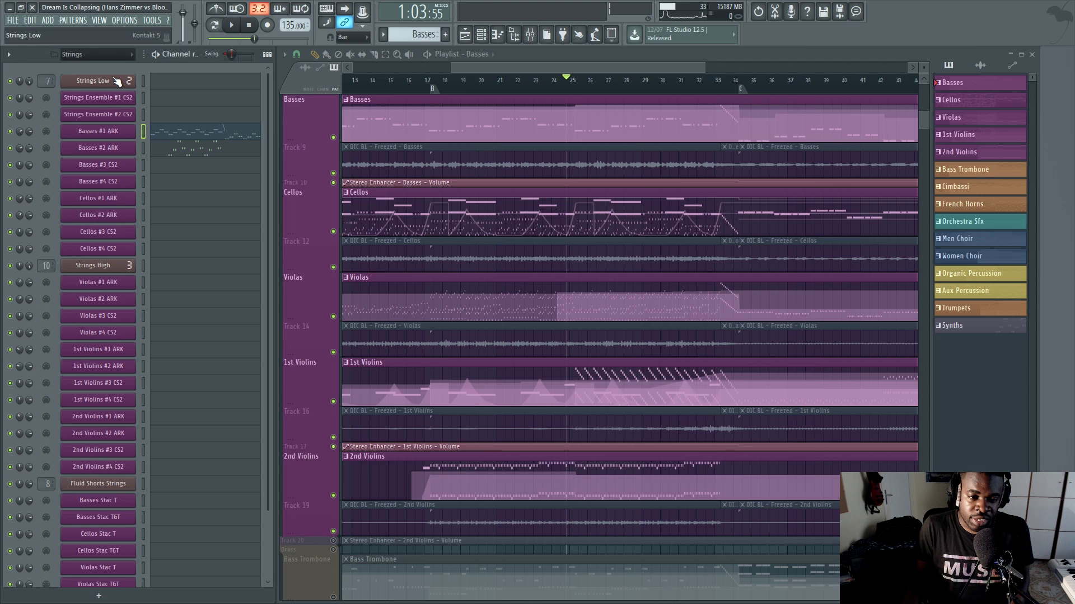
click(116, 82)
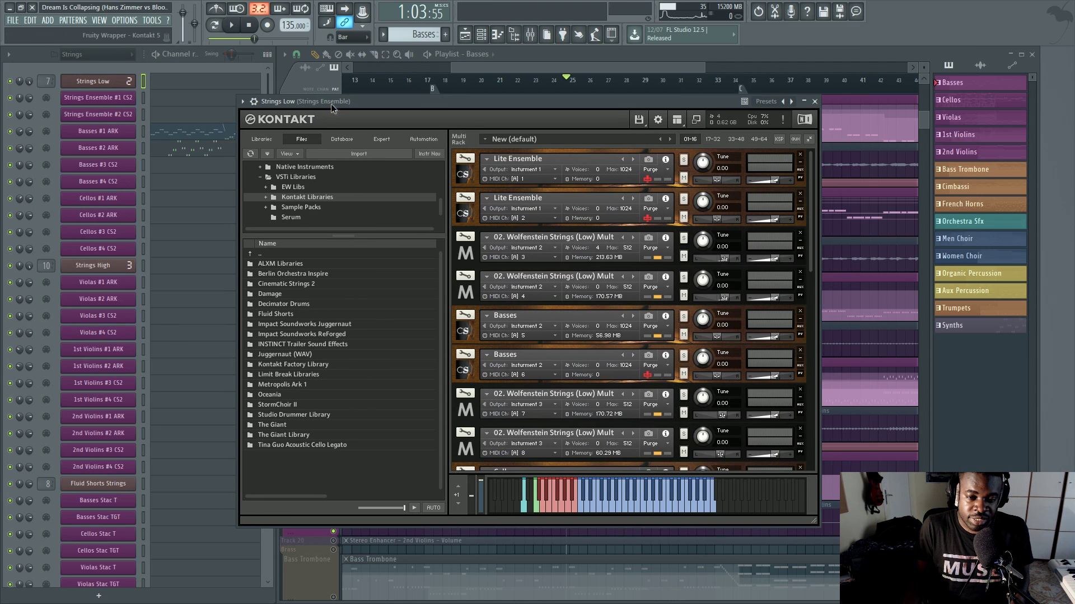
drag(331, 103, 453, 104)
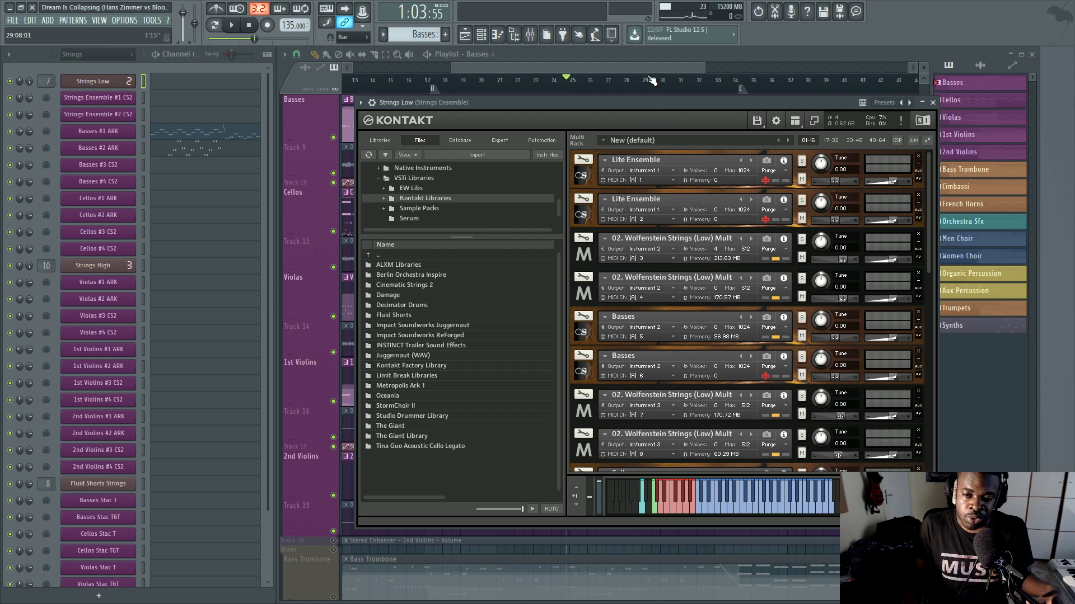
drag(653, 68, 664, 69)
scroll(523, 229, down, 1)
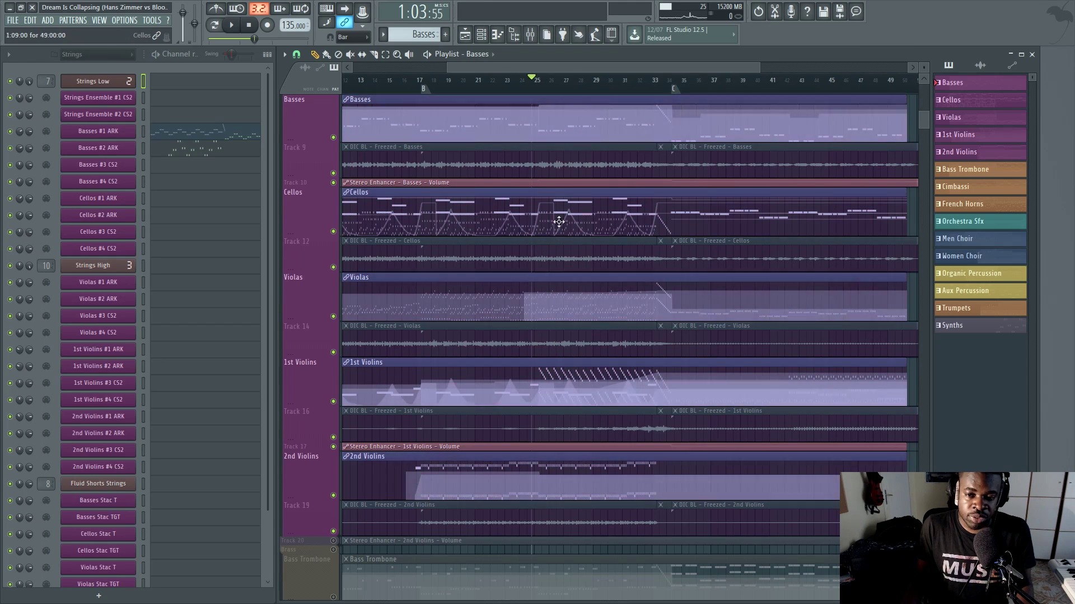
scroll(593, 93, up, 1)
scroll(594, 92, up, 2)
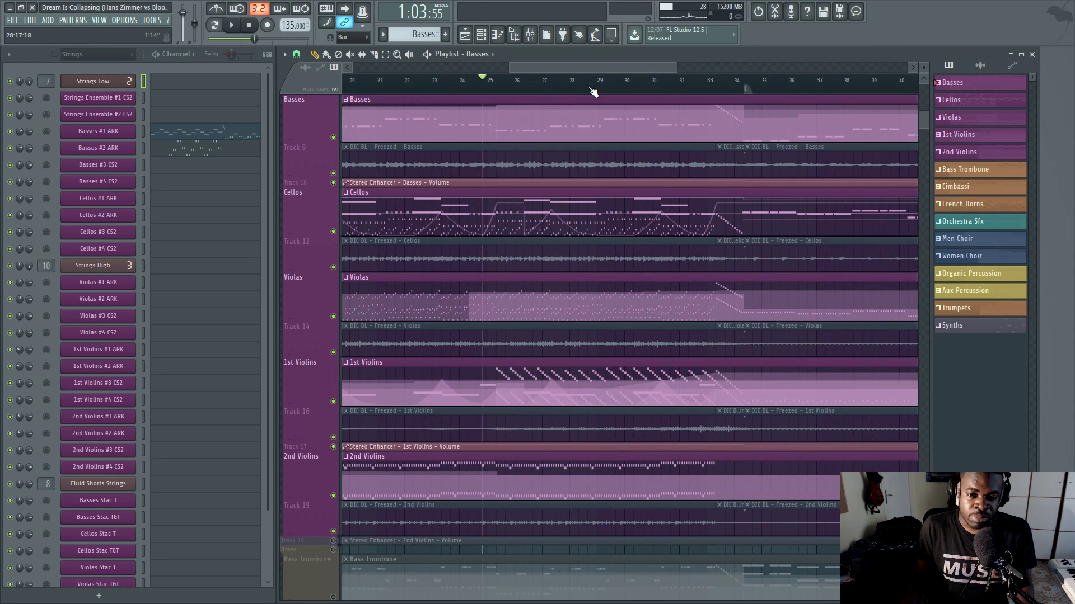
- Enable the muted playlist tracks to look over the choir, synth and percussion clips with their frozen audio, and isolate the string tracks again
scroll(540, 69, down, 2)
scroll(473, 297, down, 10)
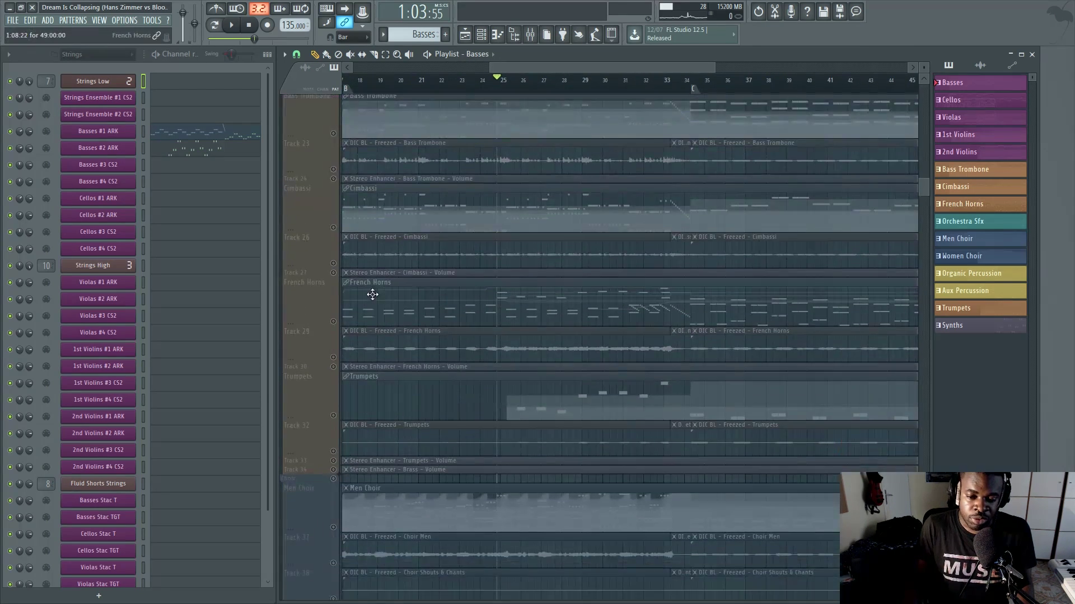
right_click(330, 441)
click(328, 448)
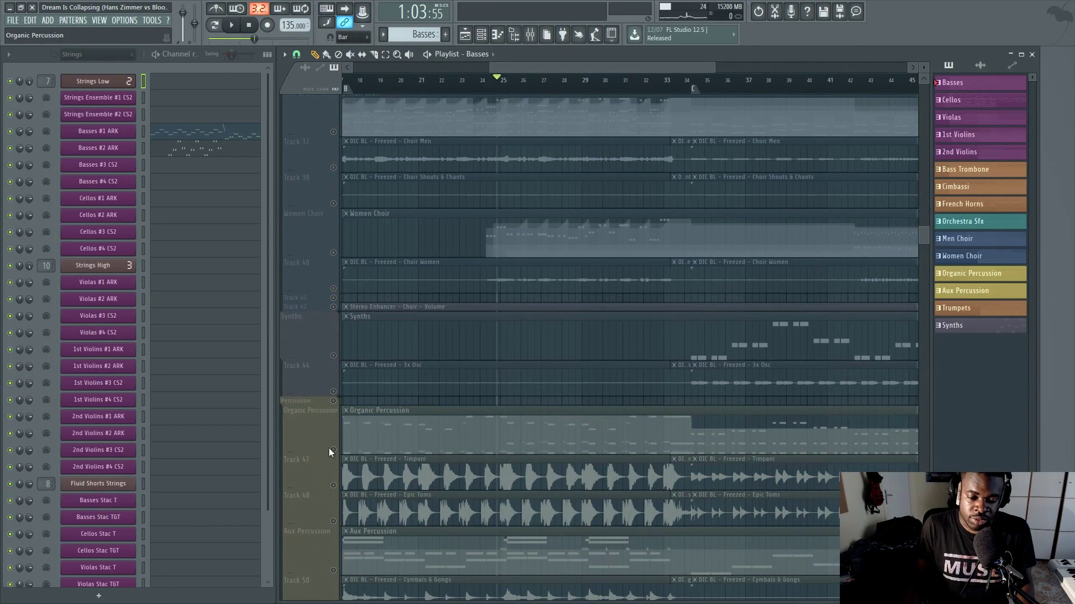
right_click(333, 450)
right_click(335, 449)
scroll(366, 474, down, 4)
scroll(367, 473, down, 2)
scroll(519, 317, up, 12)
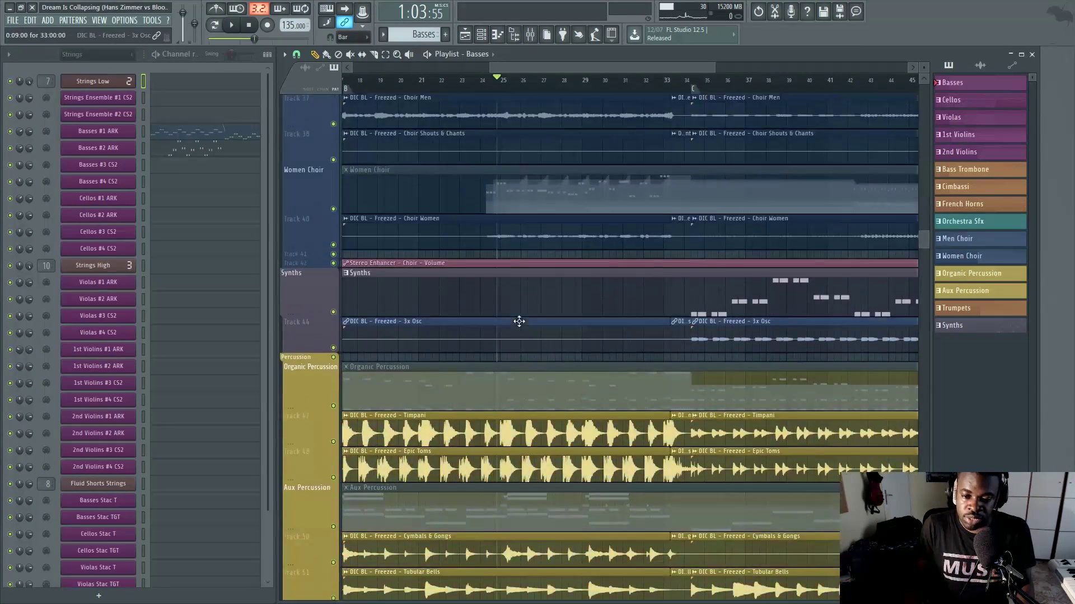
scroll(513, 357, up, 4)
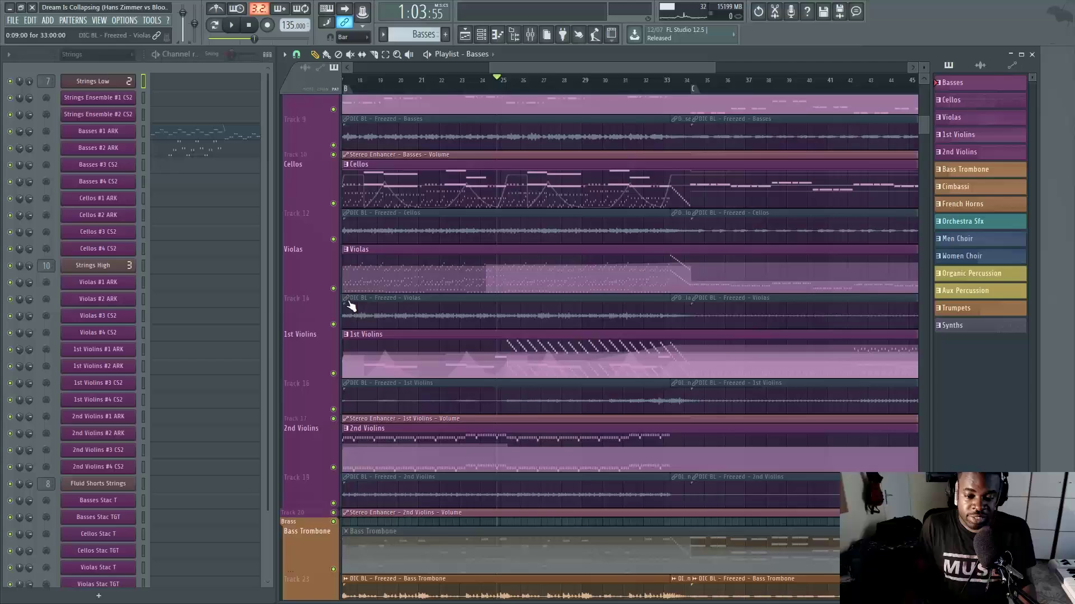
scroll(447, 224, down, 2)
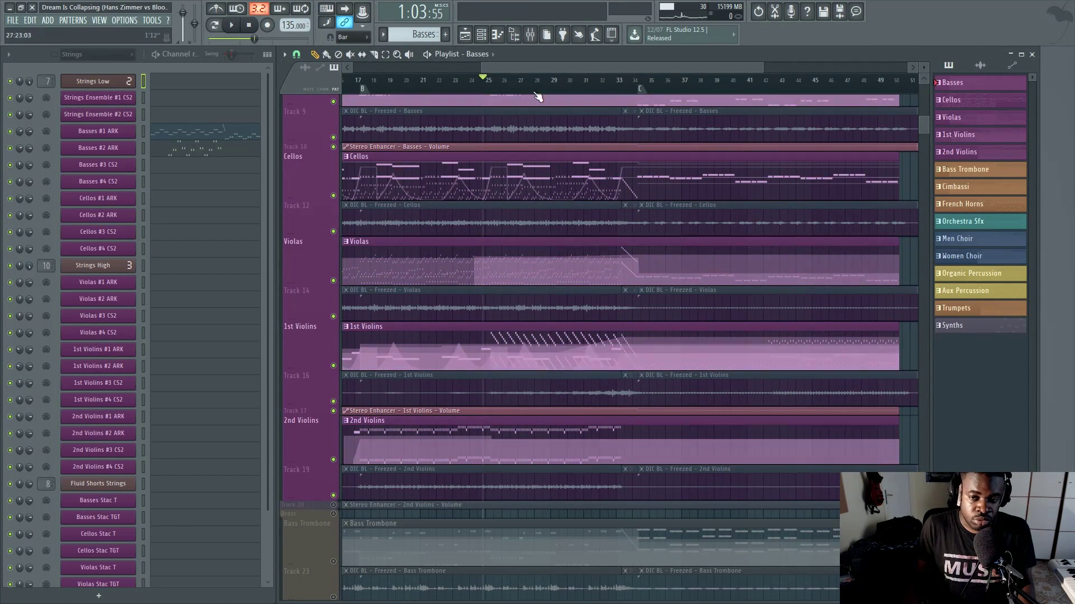
- Mute the string pattern clips and unmute the frozen string audio clips
key(t)
click(476, 267)
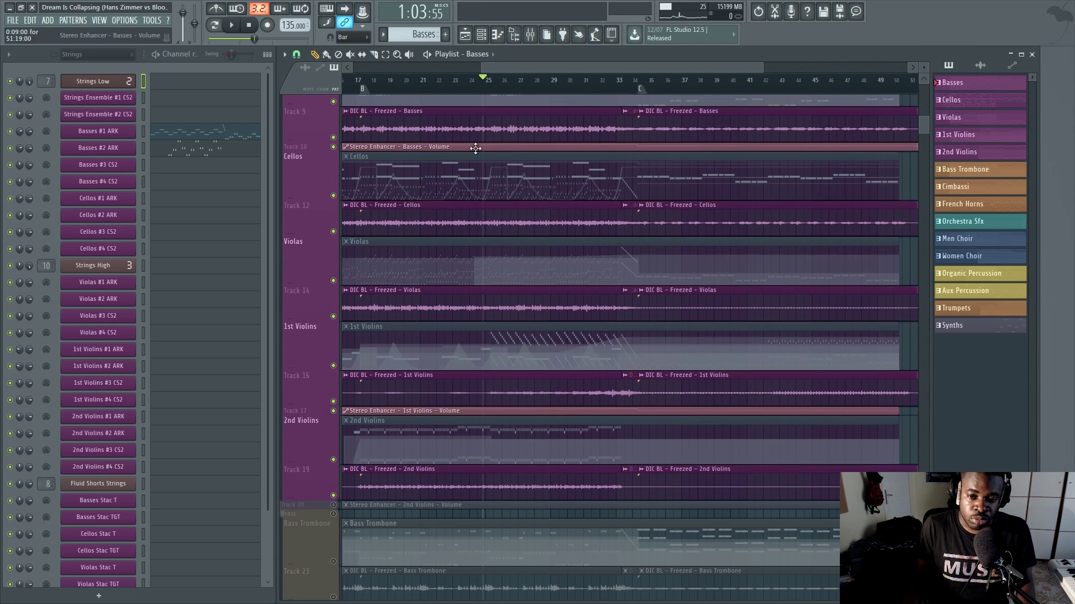
click(482, 221)
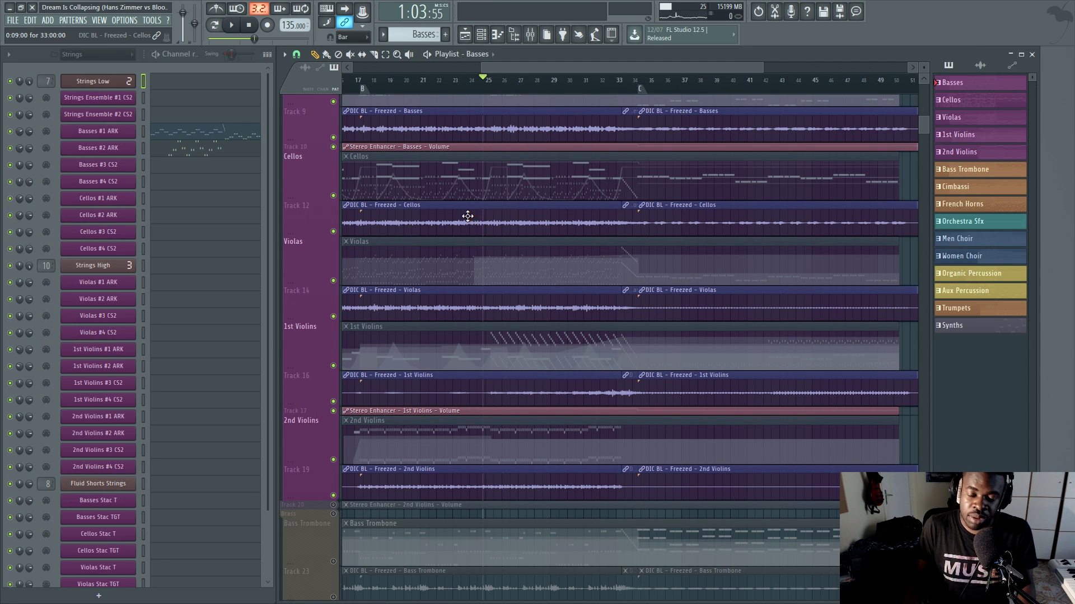
- Swap the mute states back, silencing the frozen string audio and enabling the Basses, Cellos, Violas and Violins patterns
scroll(478, 221, down, 1)
key(t)
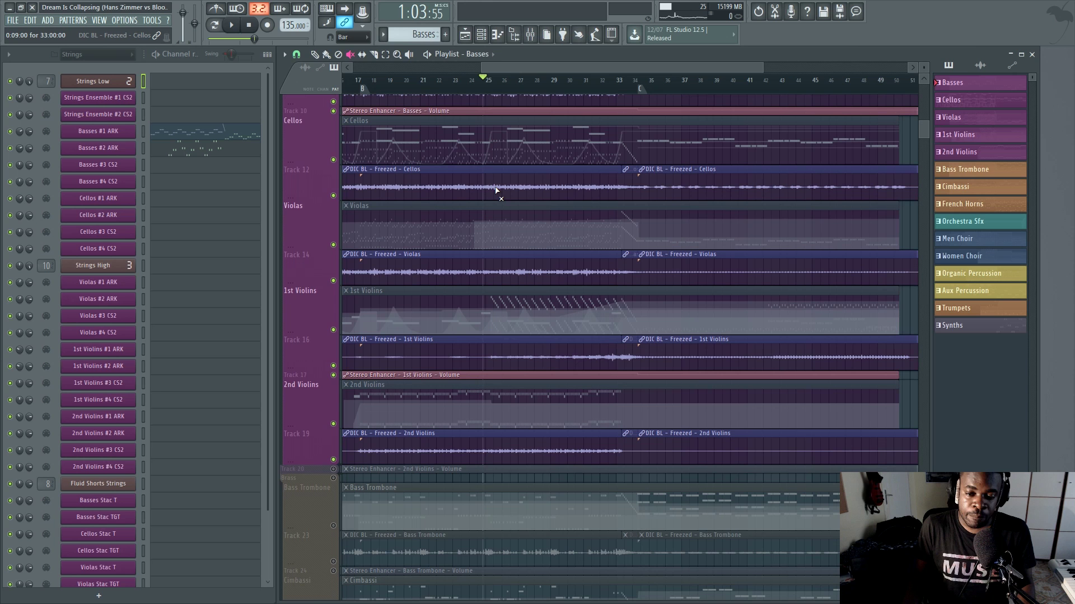
click(495, 190)
click(486, 205)
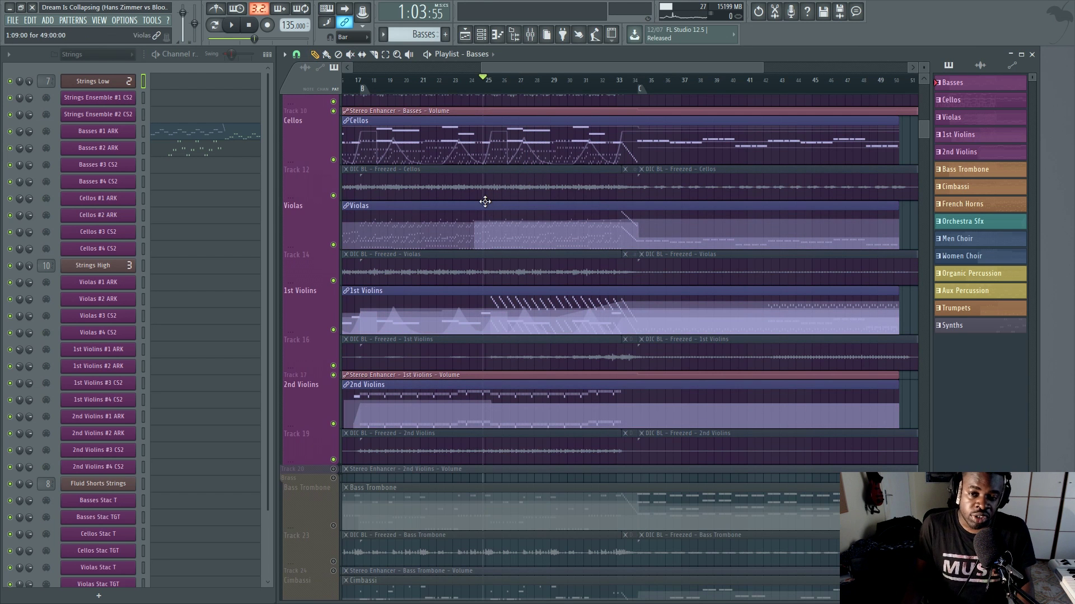
scroll(485, 201, up, 1)
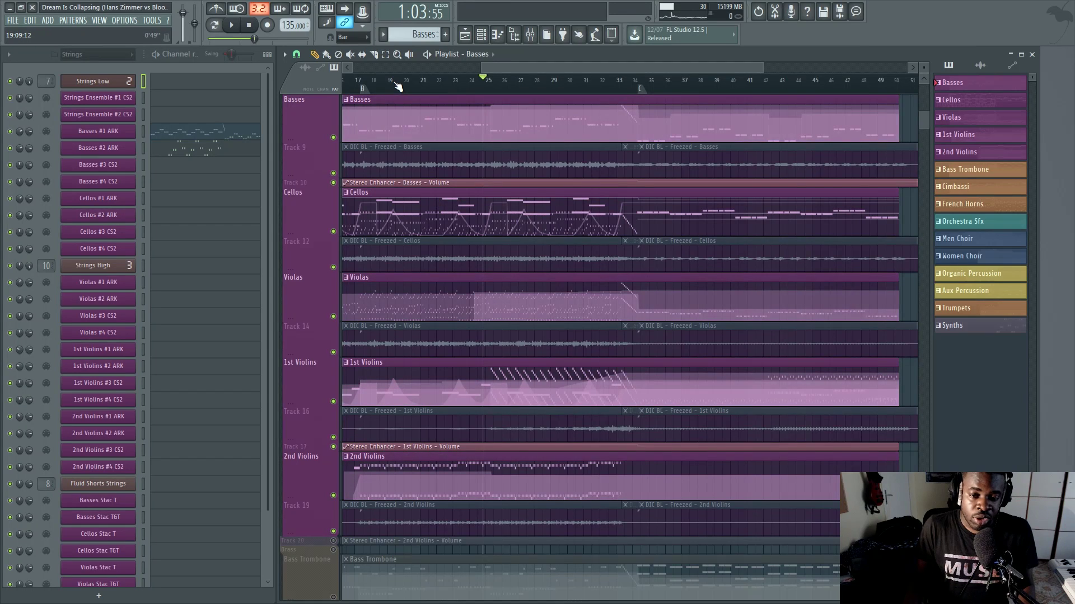
scroll(397, 97, up, 2)
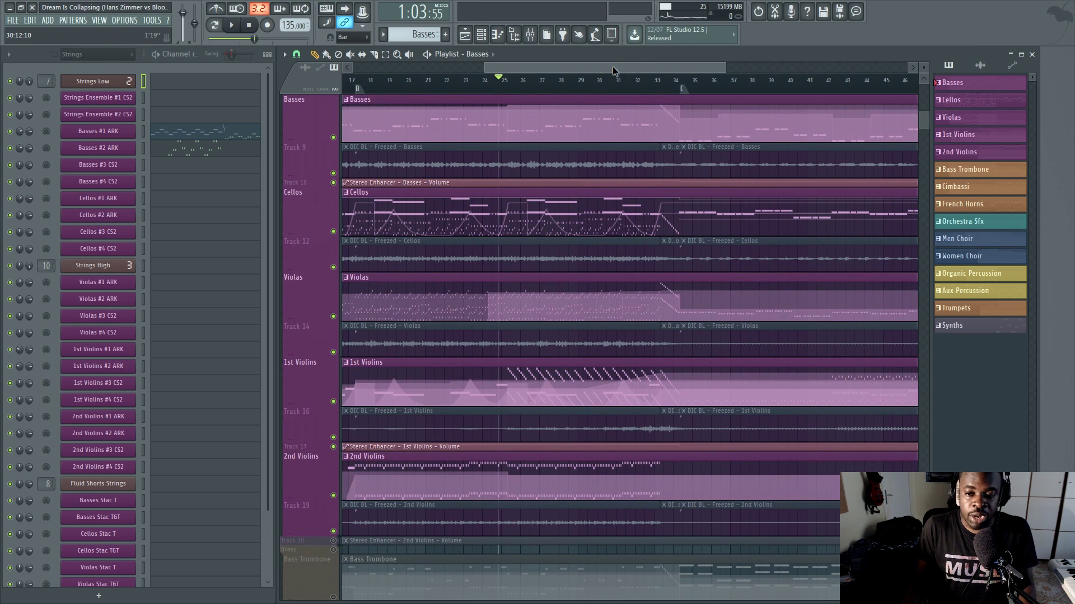
- Toggle the mute states once more so the string patterns are muted and their frozen audio clips are active
drag(613, 68, 589, 77)
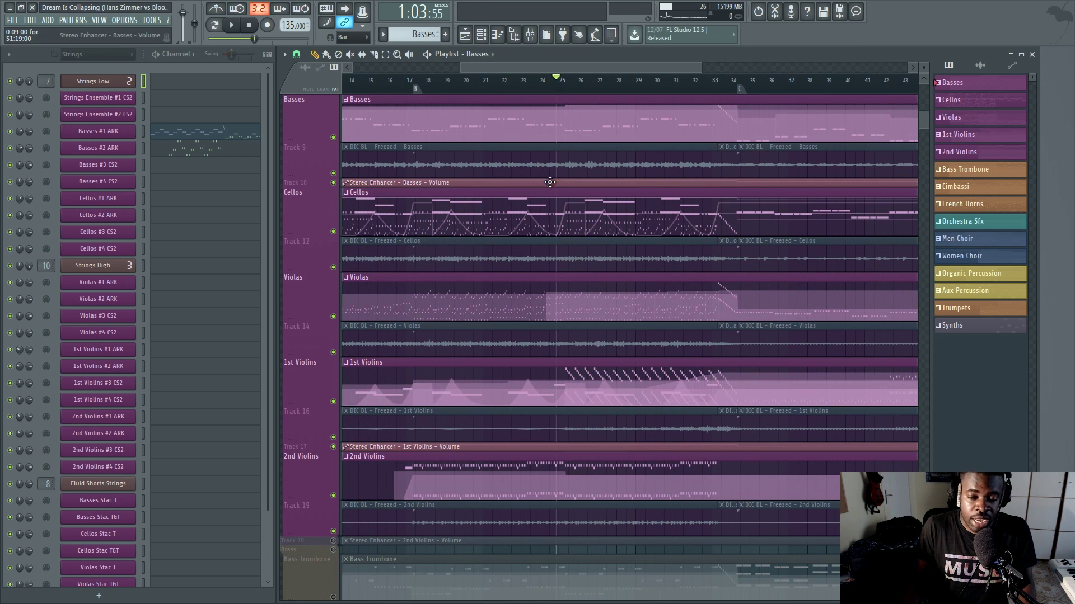
click(546, 358)
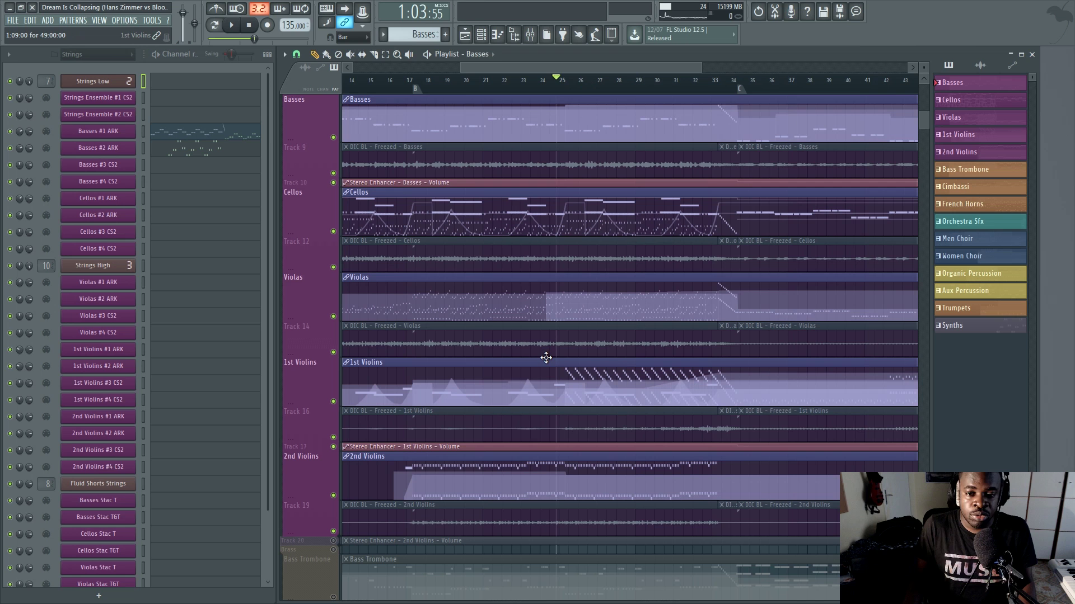
scroll(538, 379, down, 1)
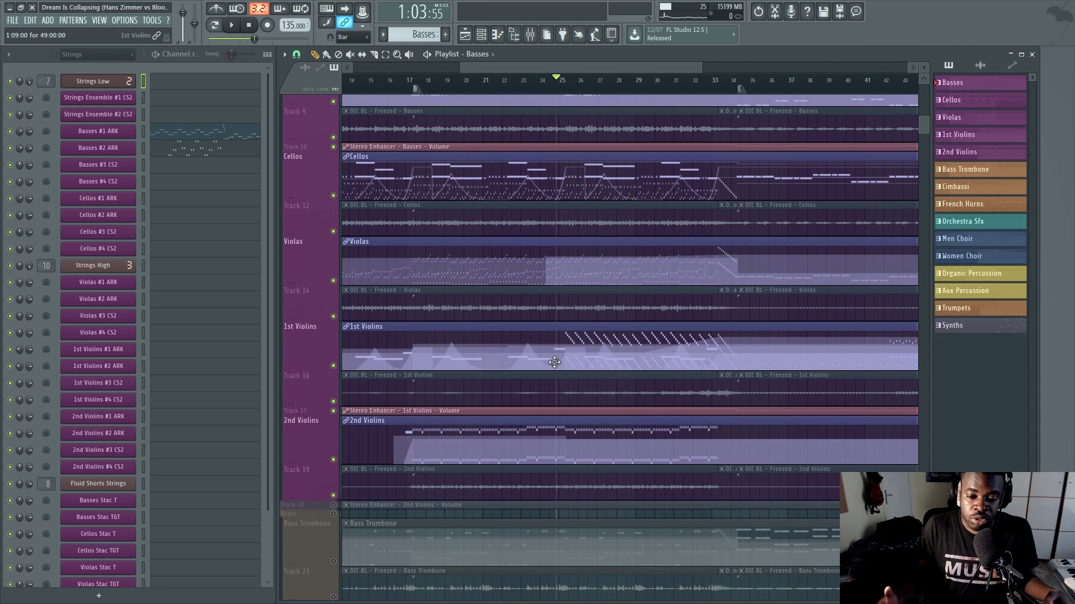
scroll(543, 323, up, 1)
key(t)
click(566, 267)
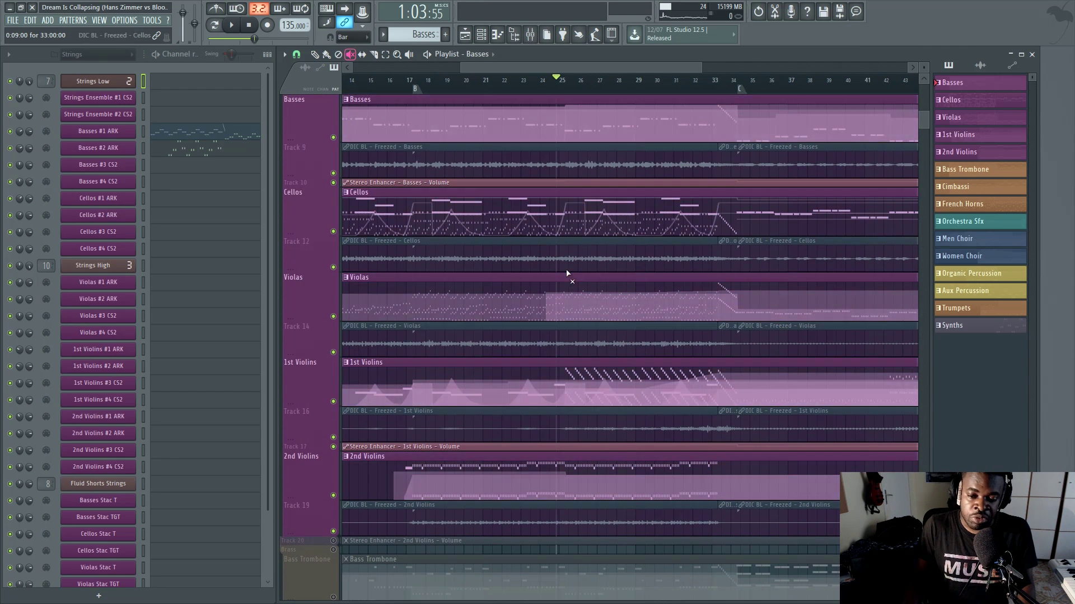
click(557, 302)
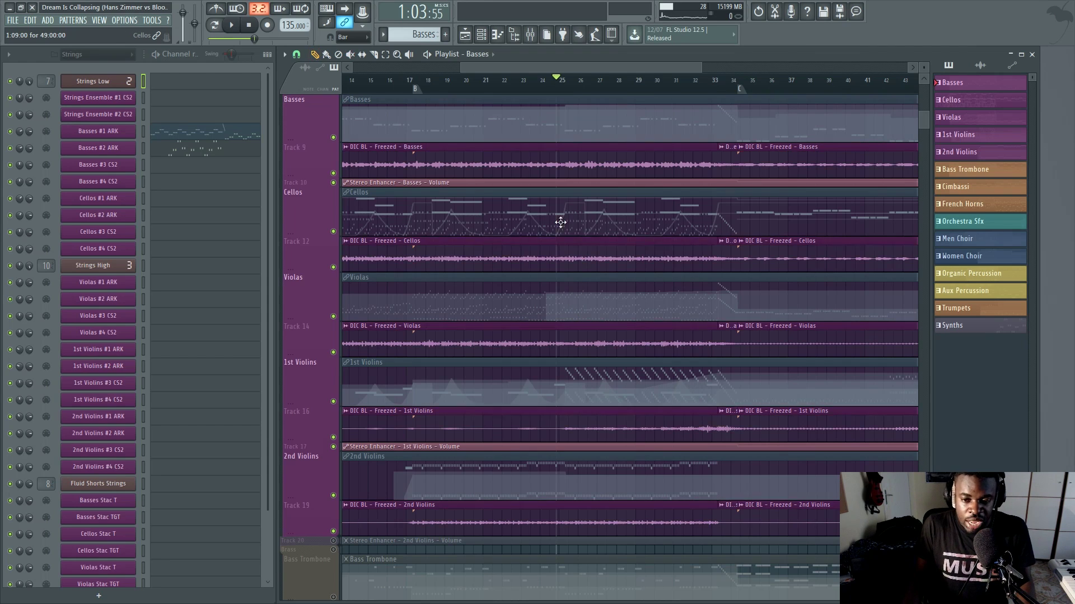
click(528, 247)
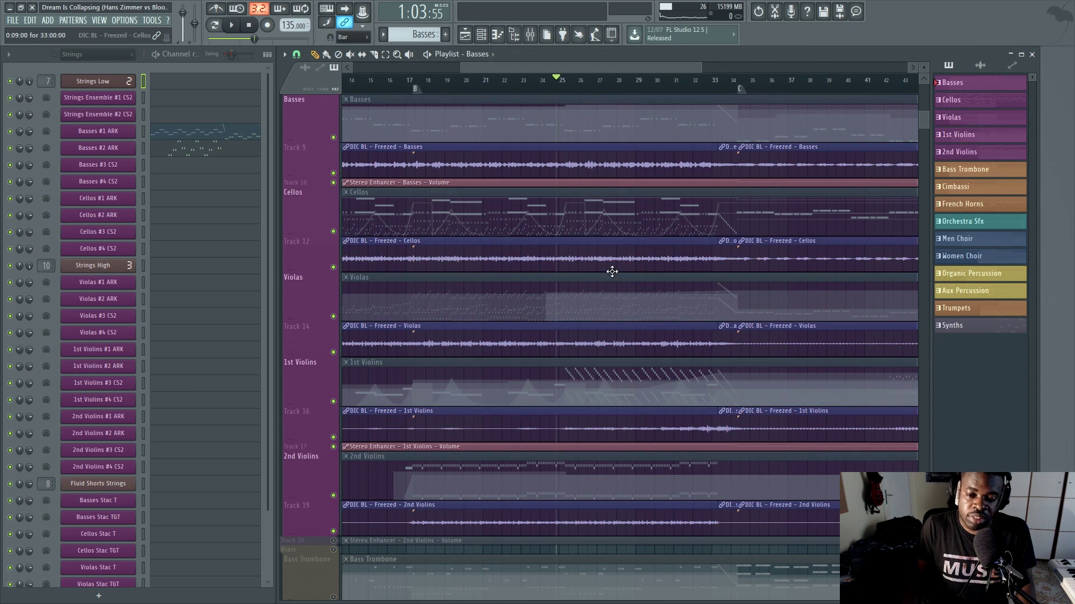
- Mute the frozen string audio clips and unmute the string pattern clips again
click(542, 342)
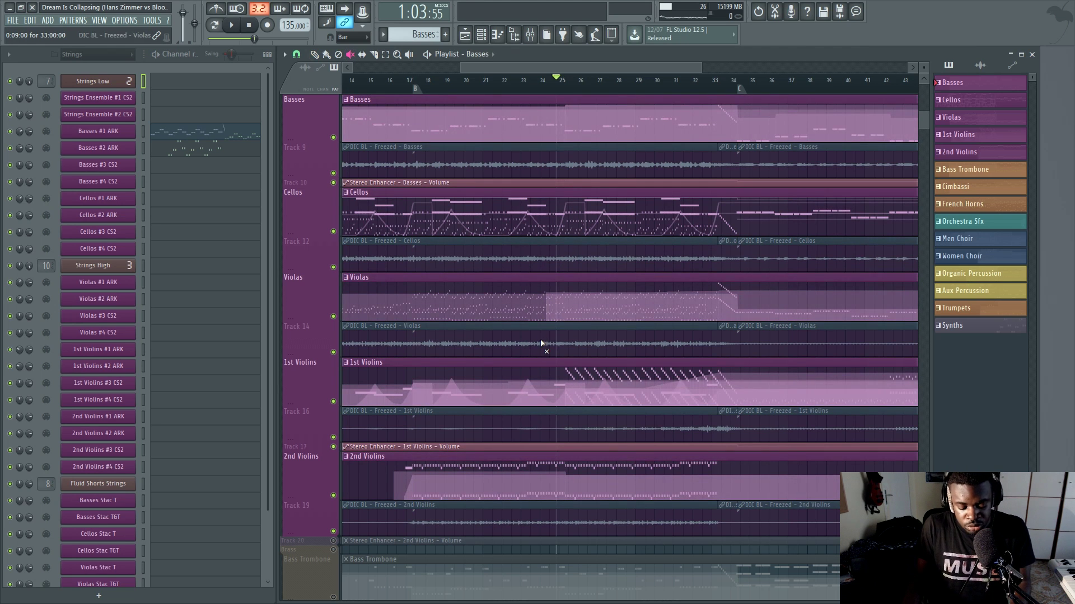
click(578, 377)
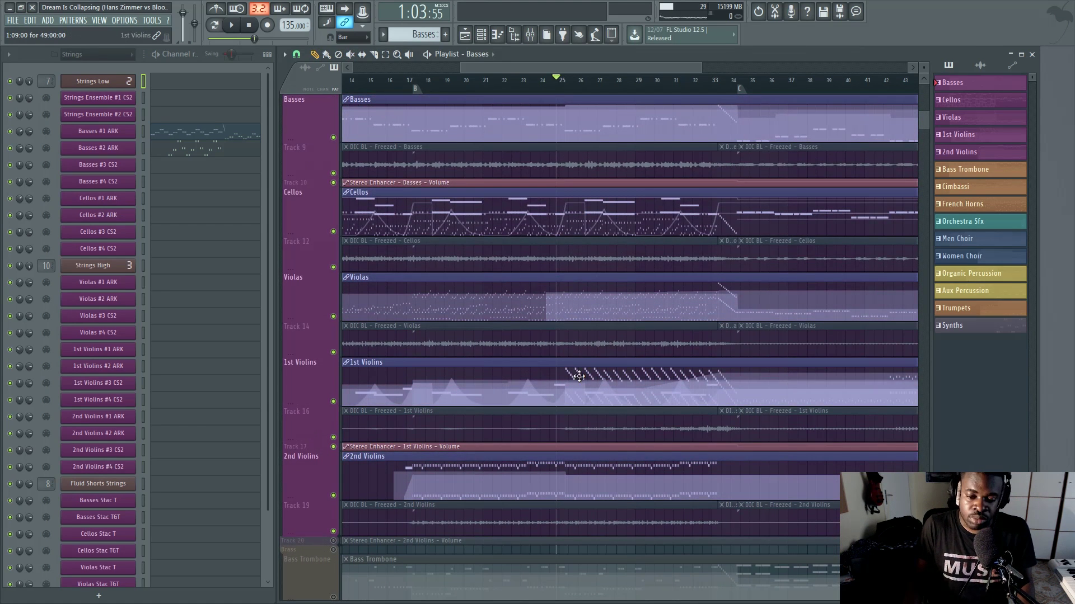
click(575, 338)
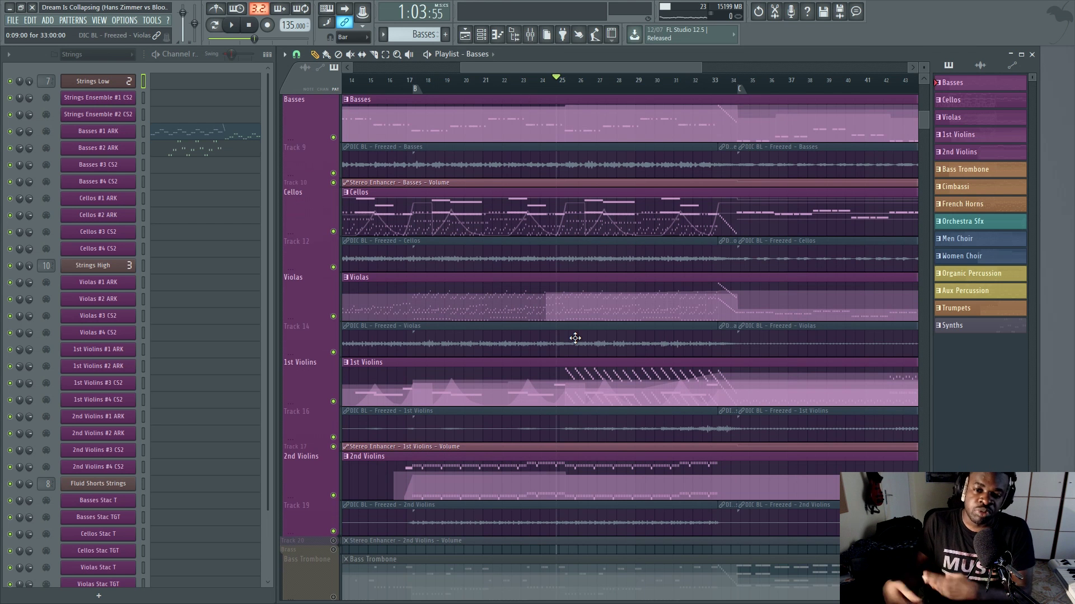
- Open the 1st Violins clip in the piano roll and solo the 1st Violins track
click(575, 395)
double_click(575, 395)
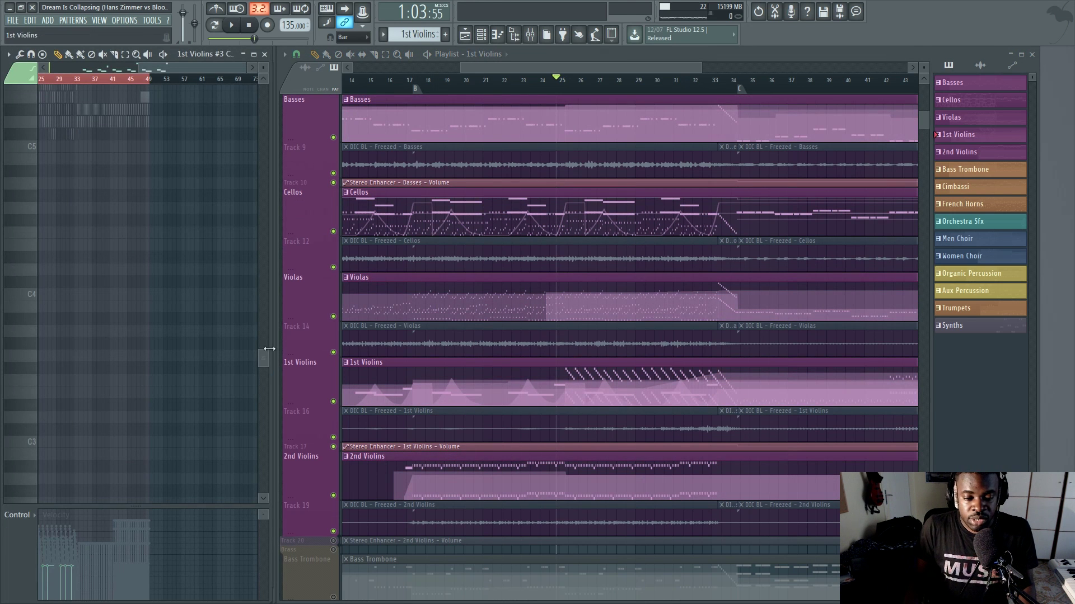
key(F6)
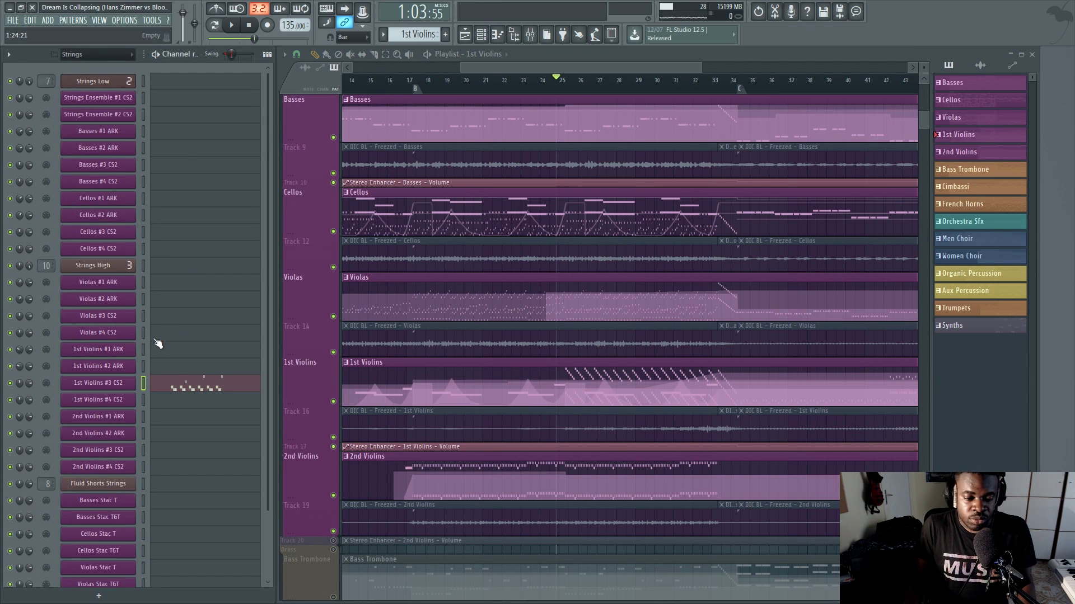
scroll(163, 358, down, 5)
double_click(375, 395)
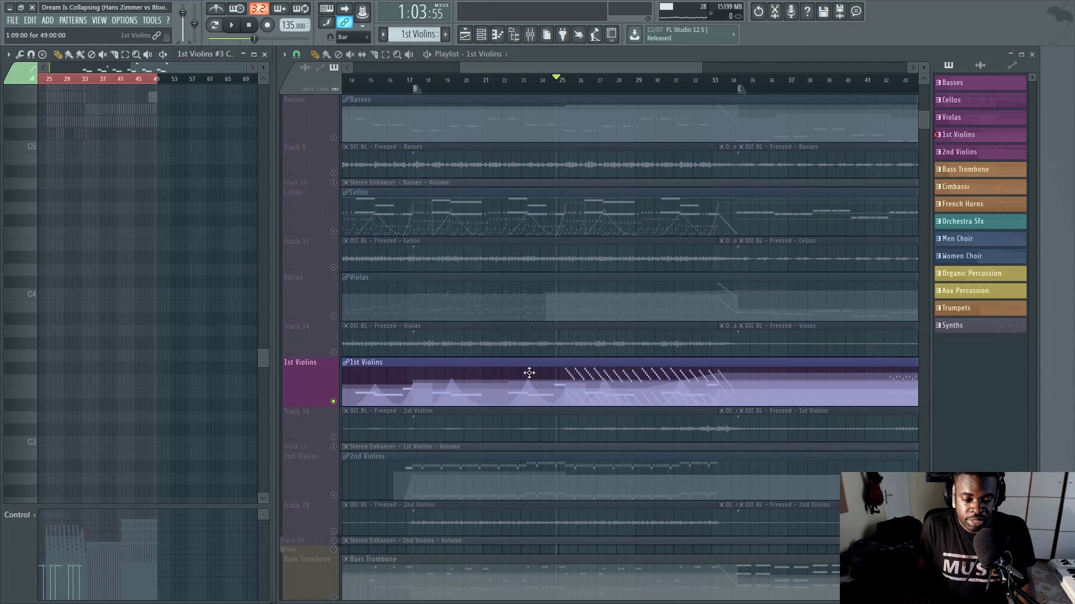
- Show the channel rack and open the Fluid Shorts Strings Kontakt instrument, moving its window aside
key(F6)
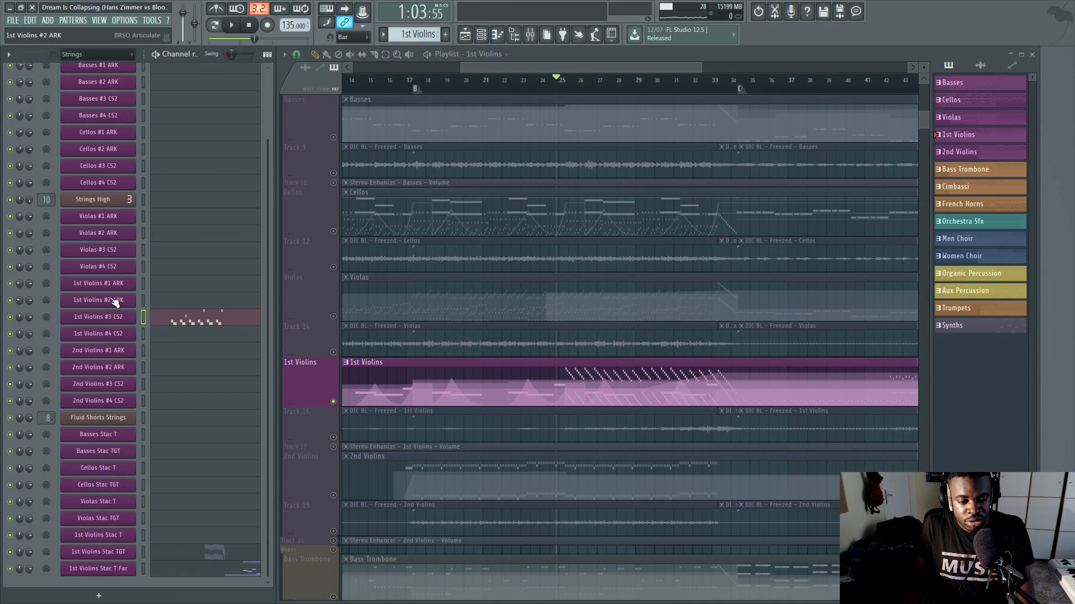
click(94, 421)
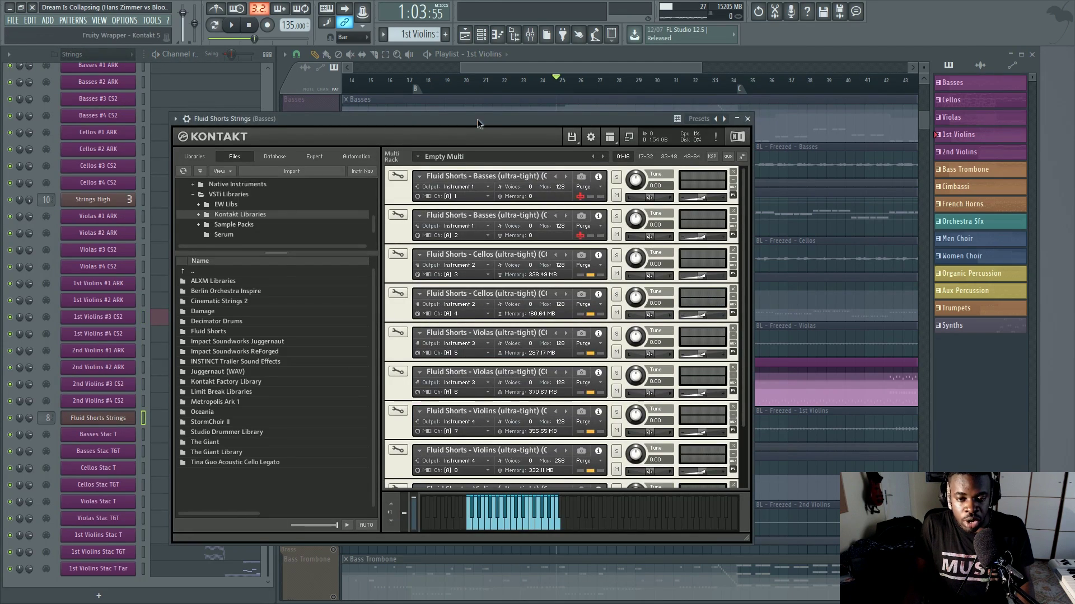
drag(478, 123, 330, 114)
- Play the soloed 1st Violins while watching the Fluid Shorts violin instruments in the Kontakt rack, and stop playback
key(space)
scroll(598, 358, down, 3)
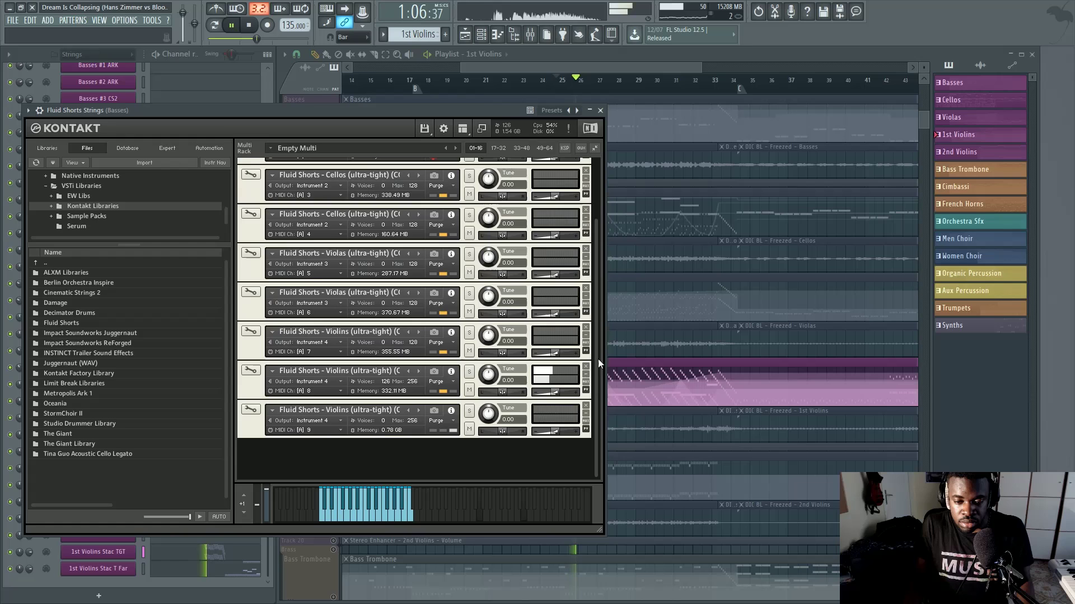
key(space)
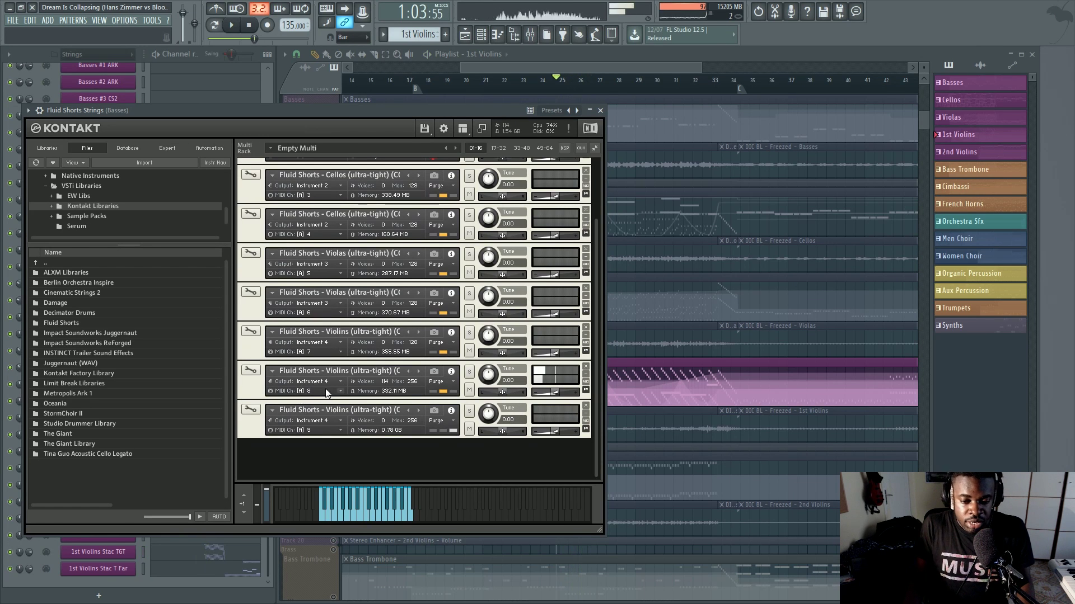
- Expand the Fluid Shorts Violins instrument on MIDI channel 8 to view its Mic Mixer, and move the Kontakt window clear of the channel rack
click(251, 382)
scroll(595, 360, down, 3)
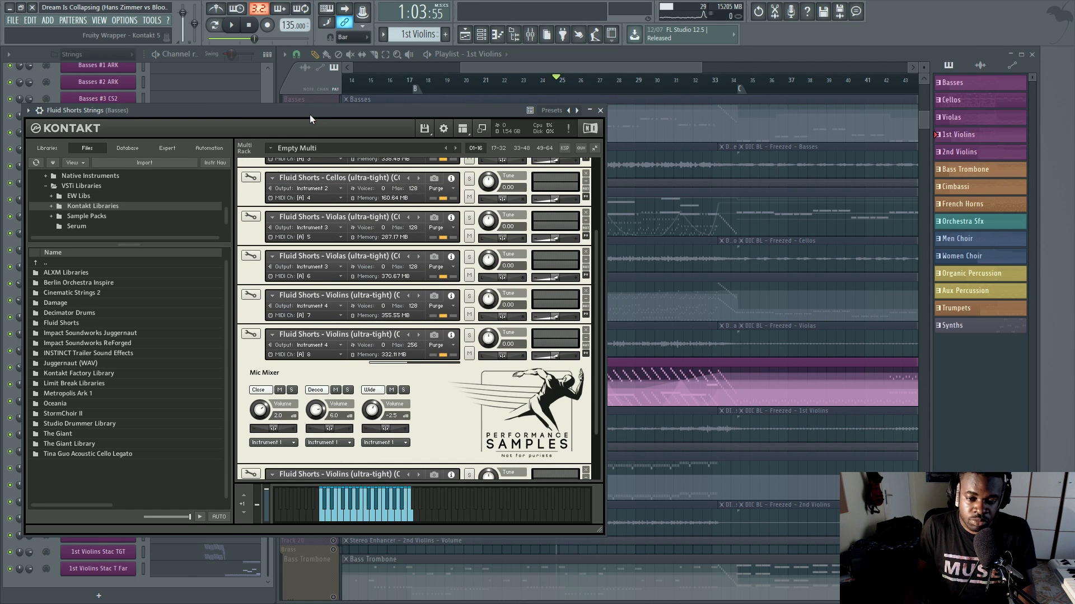
drag(310, 115, 575, 114)
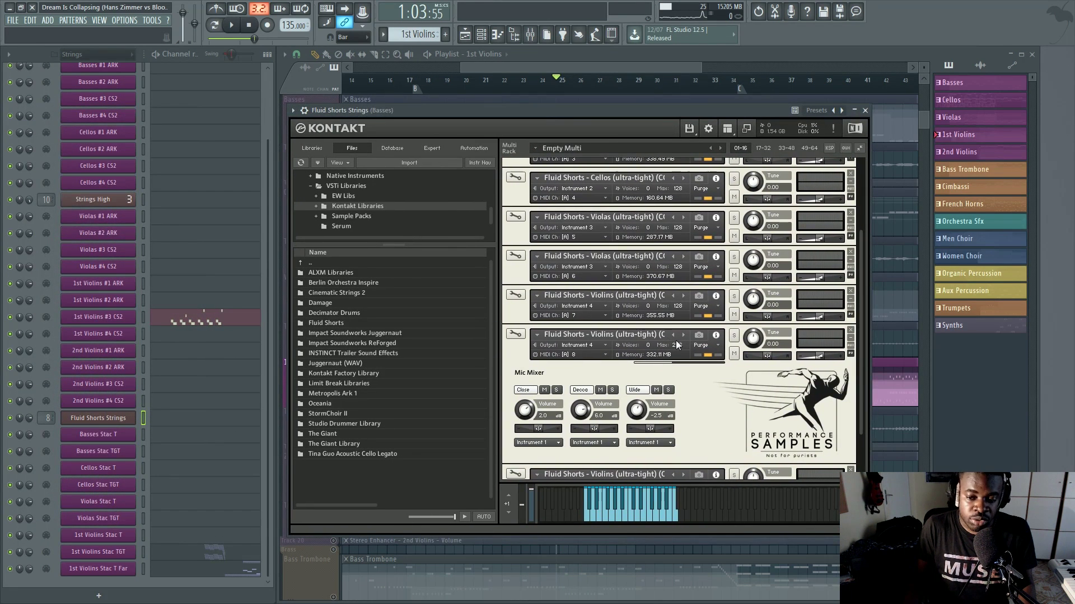
- Open the 1st Violins Stac TGT channel's notes in the piano roll and examine the fast runs after bar 25 up close
click(214, 552)
scroll(106, 297, up, 3)
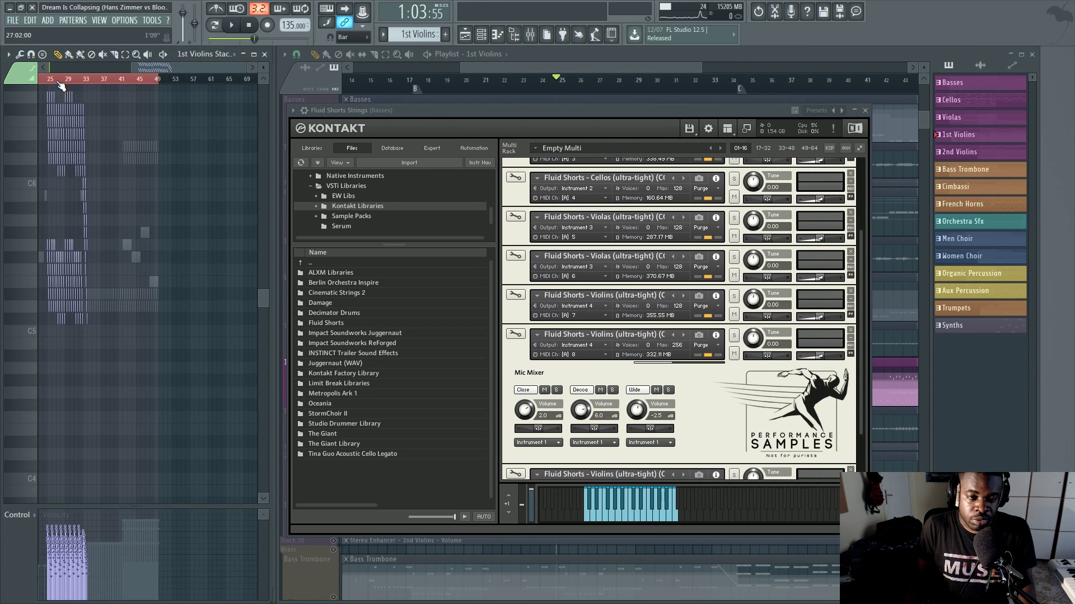
scroll(61, 88, up, 4)
scroll(112, 104, up, 2)
scroll(145, 77, right, 4)
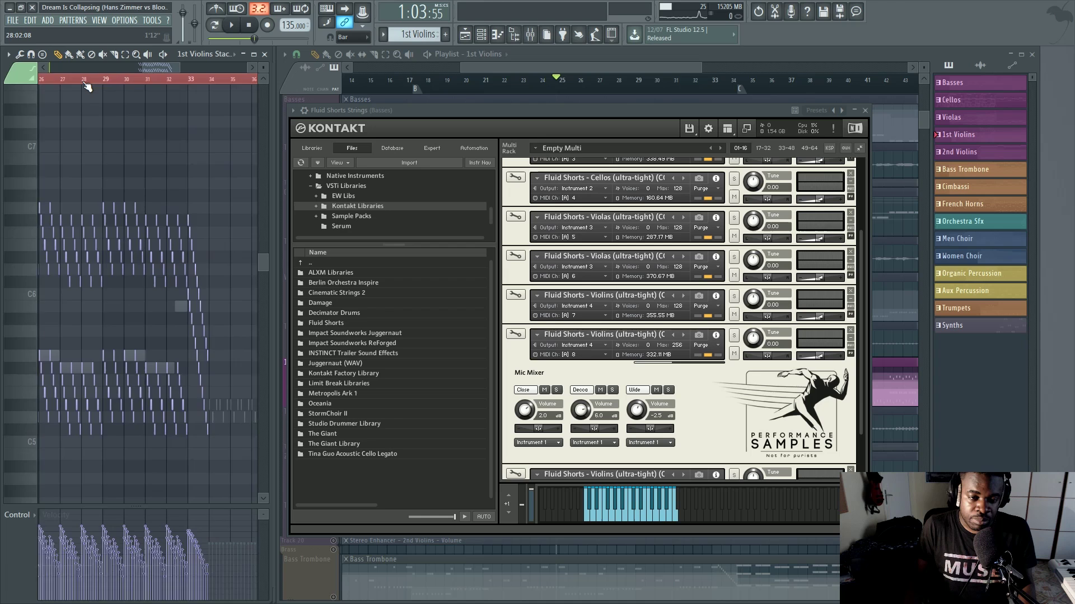
scroll(87, 85, up, 3)
- Audition F#6 repeatedly on the 1st Violins Stac TGT channel and examine the start of its run at bar 25
click(32, 220)
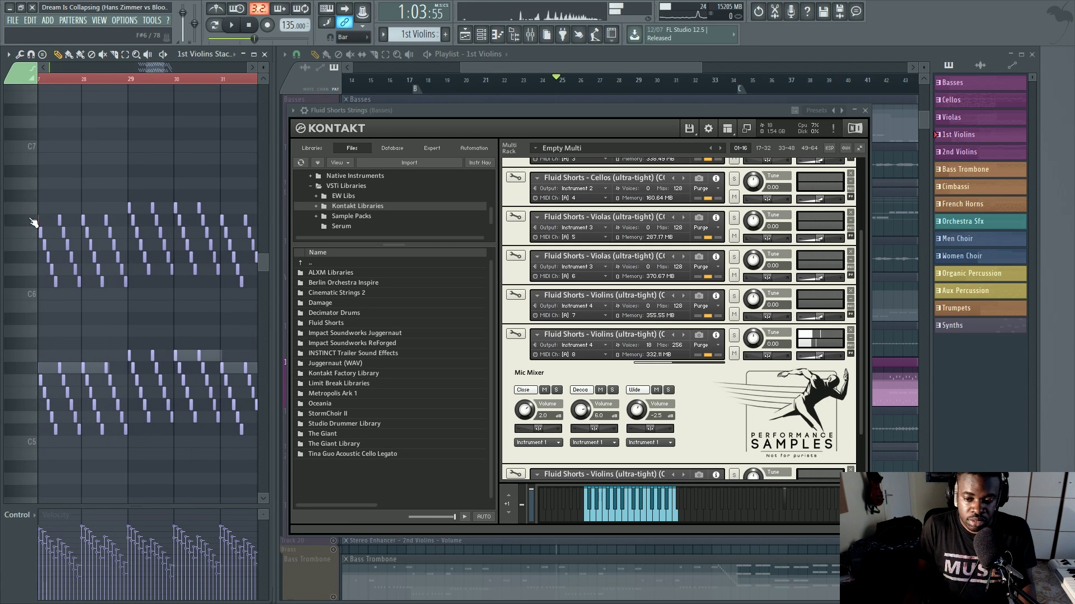
click(32, 221)
click(32, 221)
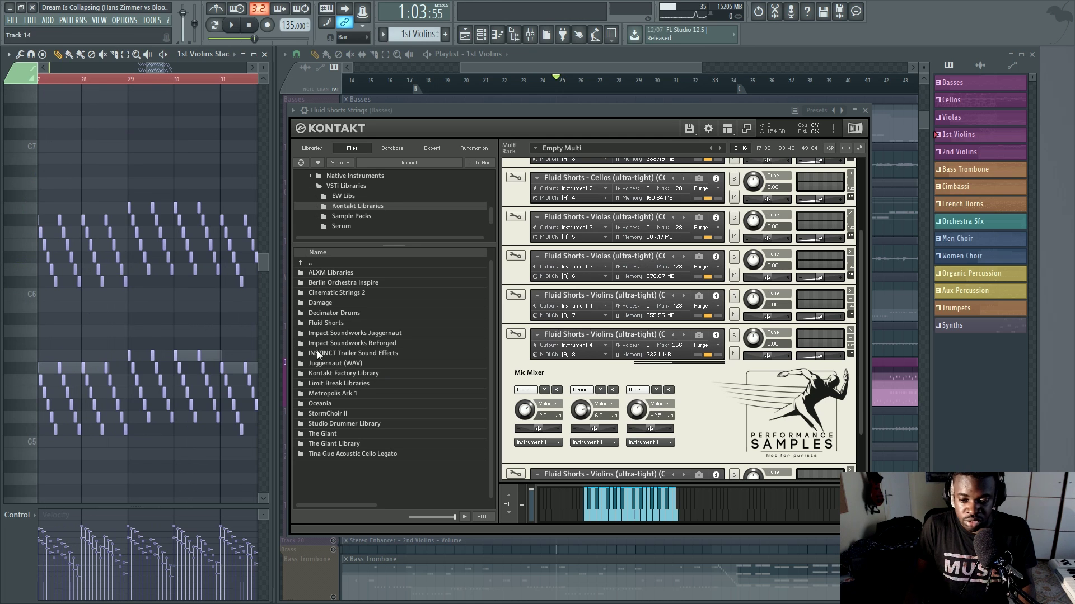
click(28, 226)
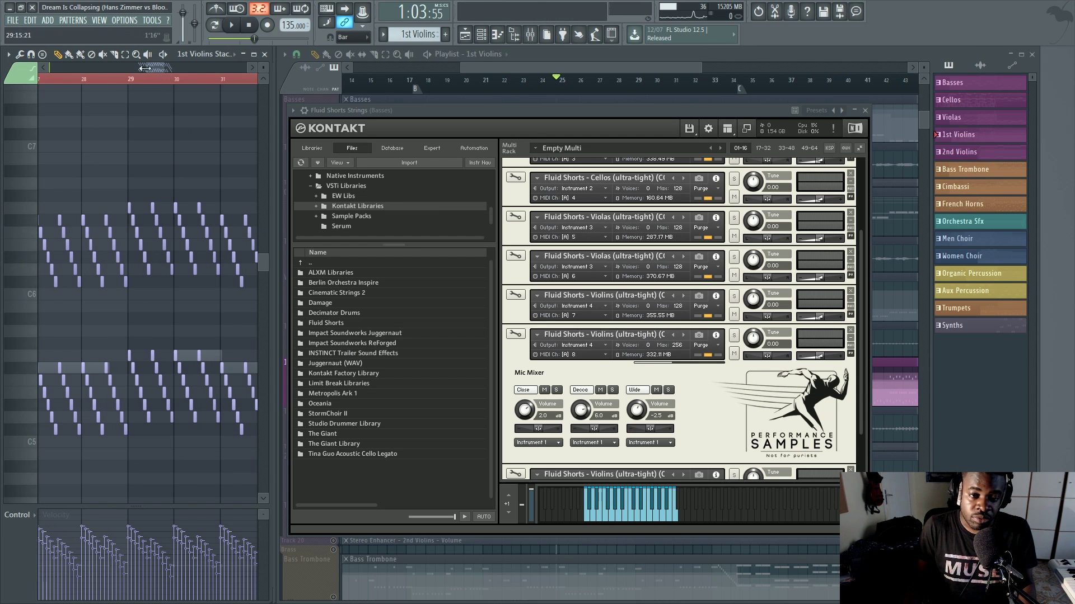
drag(144, 68, 139, 68)
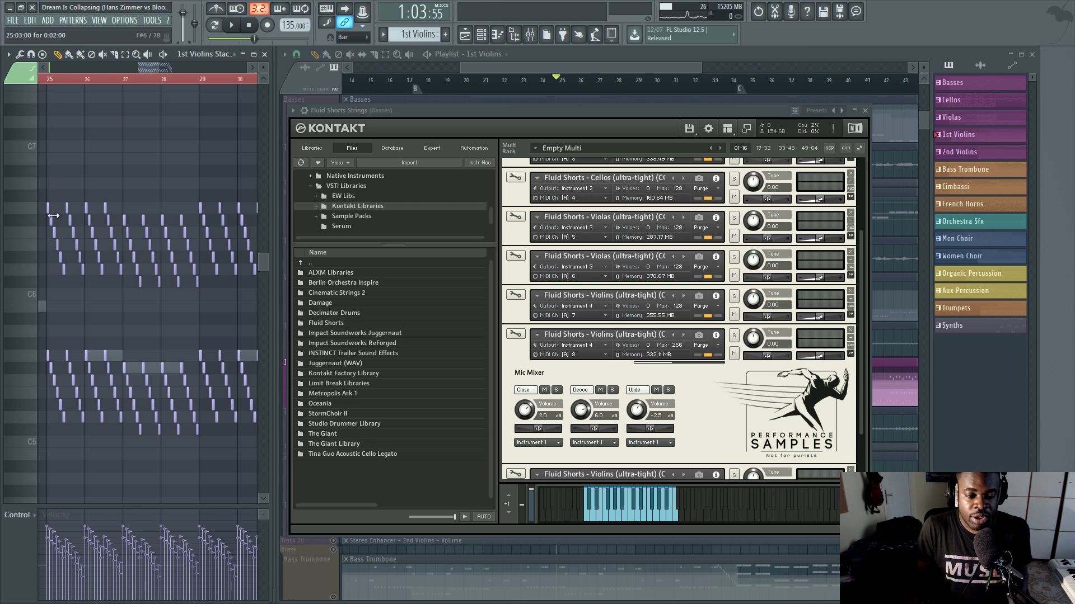
- Play the 1st Violins run from bar 25 while watching the voice count of the Violins instrument on MIDI channel 8
scroll(50, 80, up, 3)
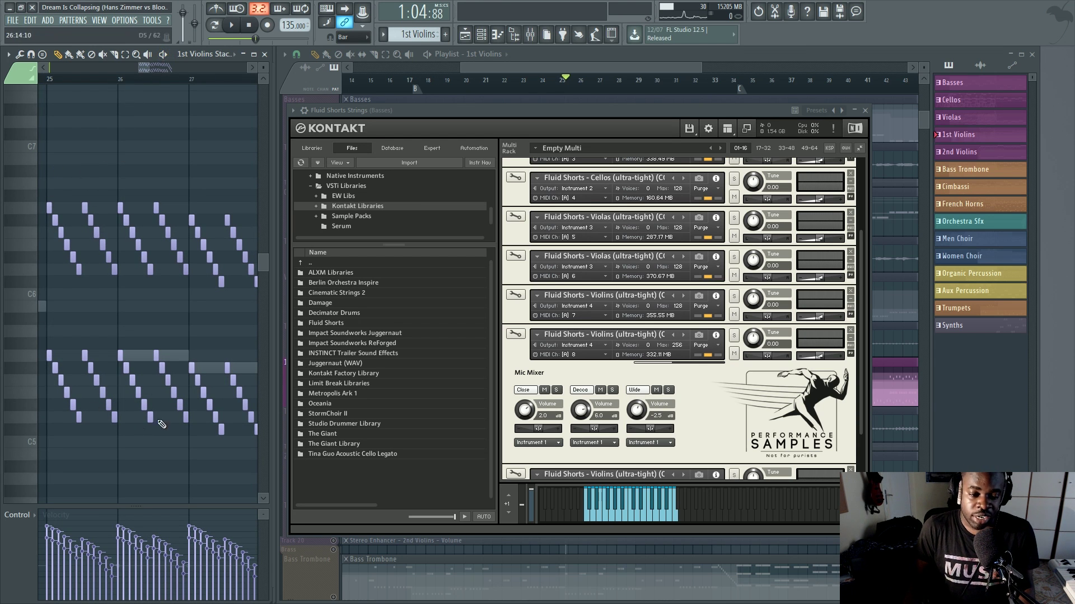
click(162, 55)
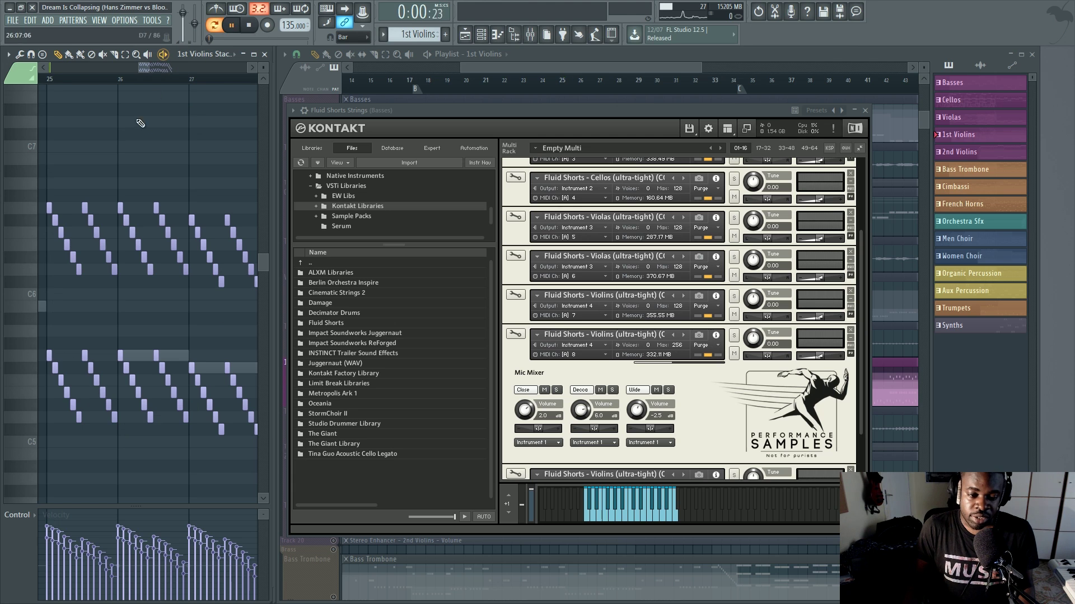
click(47, 85)
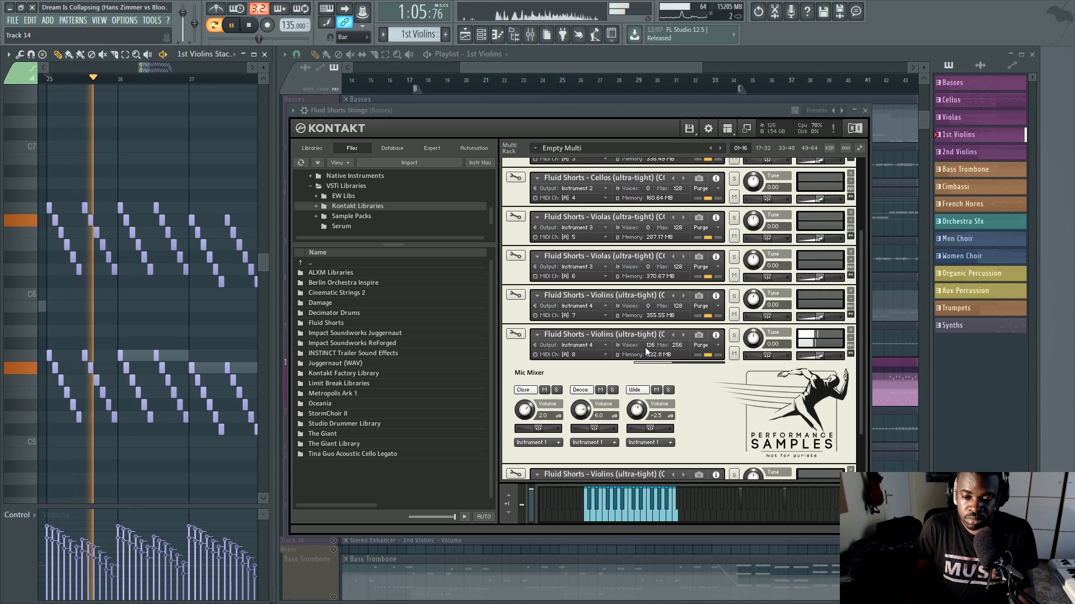
key(space)
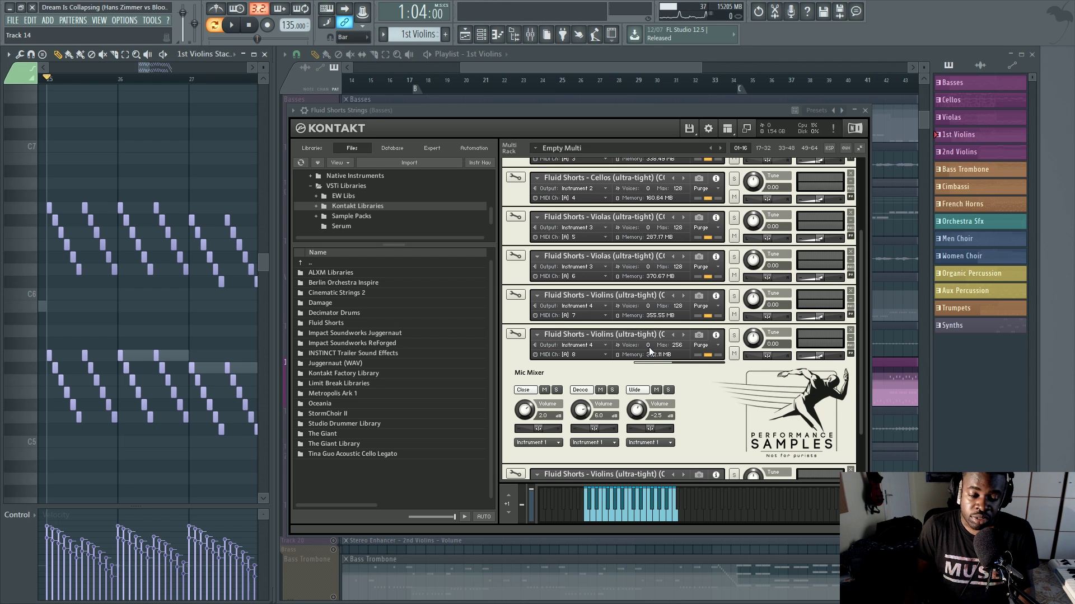
- Examine the spacing of the fast 1st Violins Stac TGT notes from bar 25 to bar 28 at several magnifications
scroll(46, 224, down, 2)
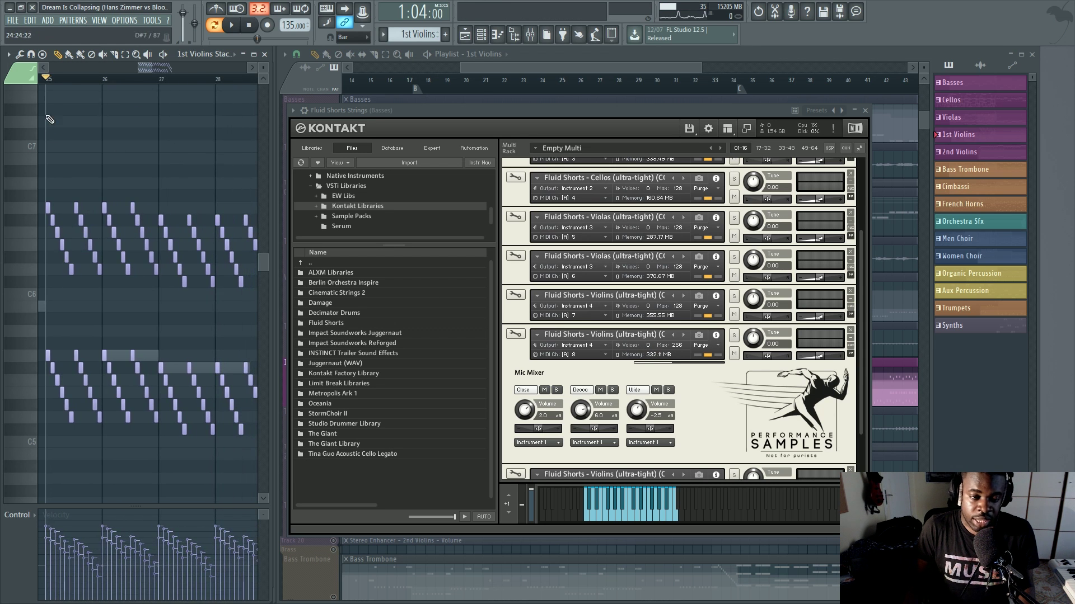
scroll(50, 119, up, 5)
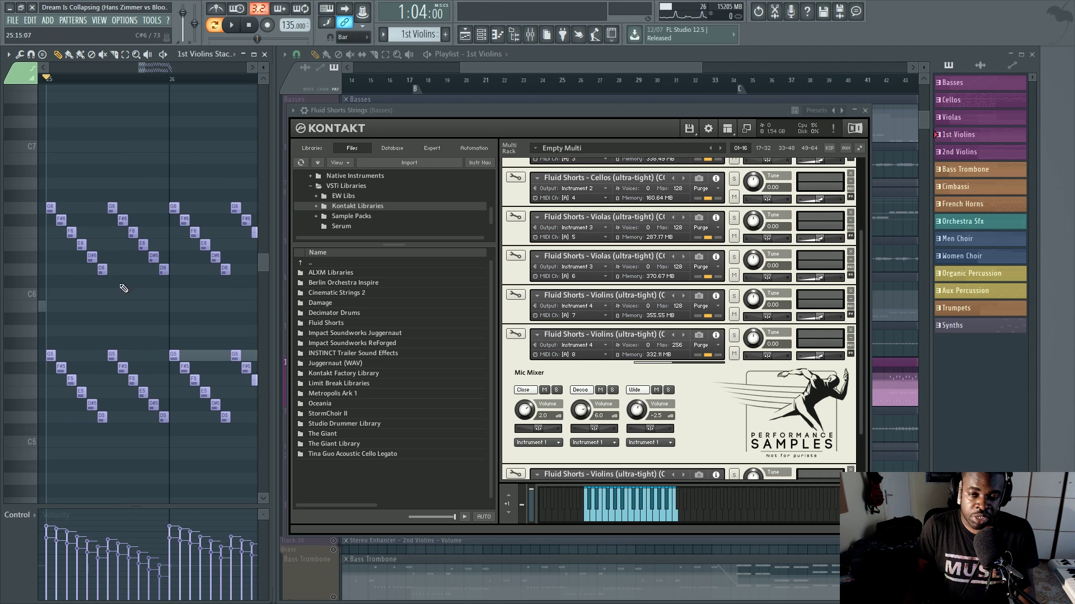
drag(149, 67, 150, 68)
scroll(214, 234, down, 2)
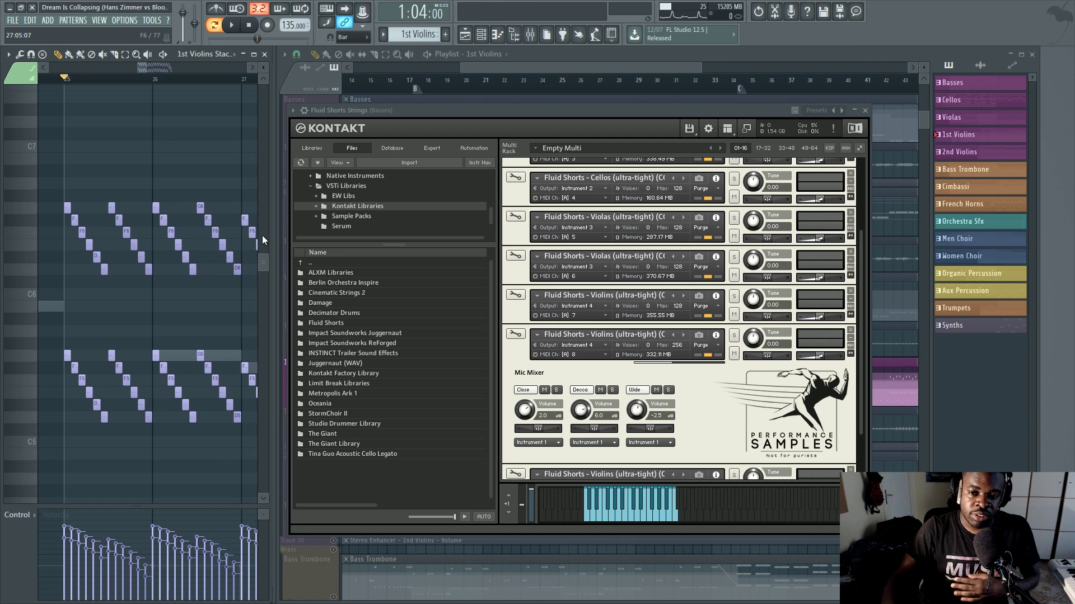
scroll(79, 212, down, 3)
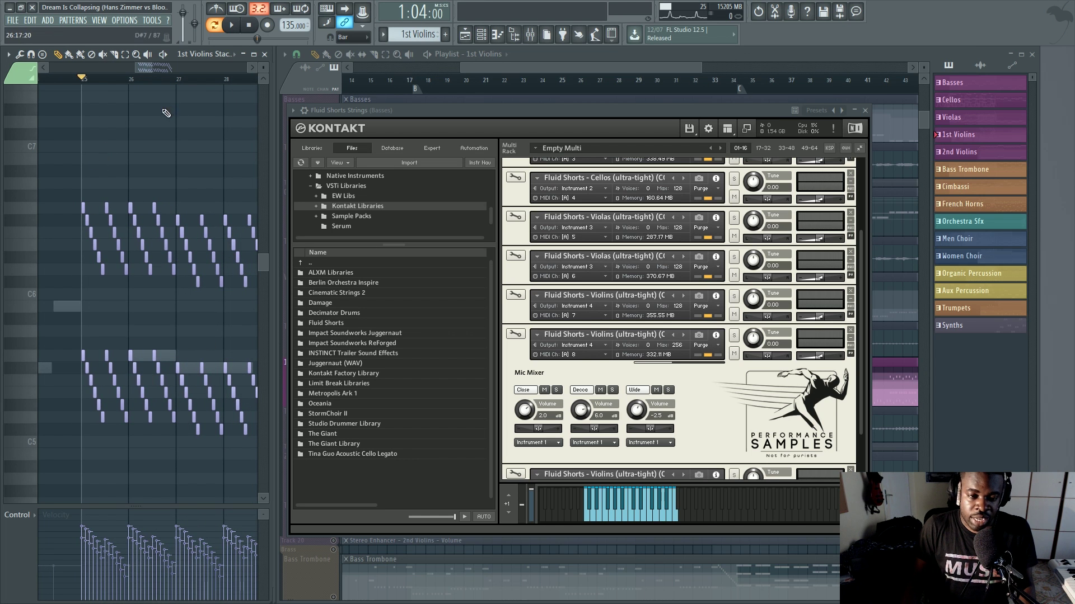
drag(142, 64, 144, 75)
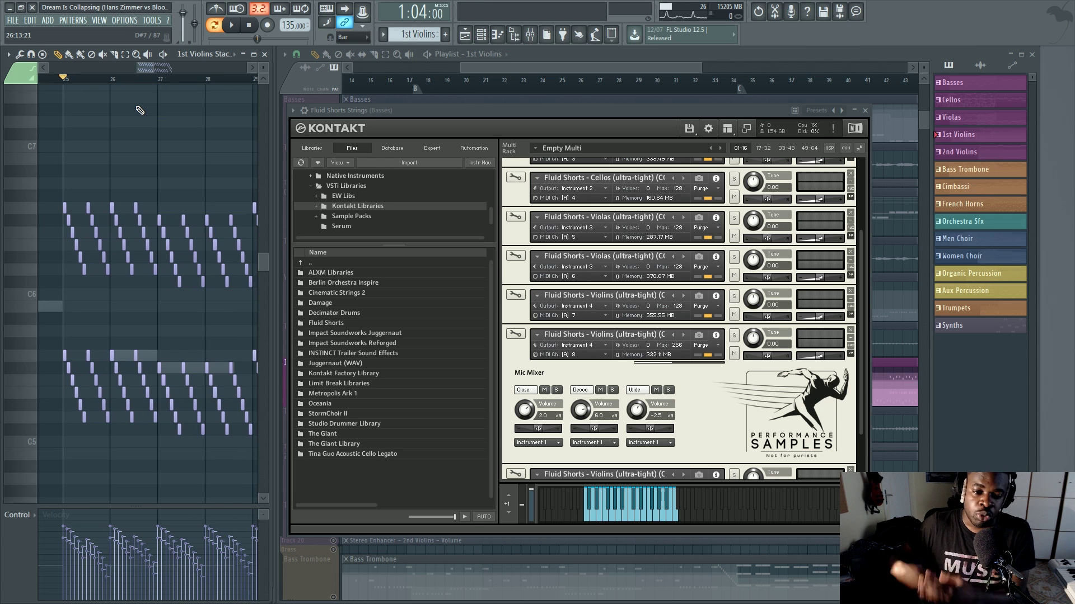
- Limit the Fluid Shorts Violins instrument on MIDI channel 8 to 42 voices and play the run from bar 25 to check it
drag(472, 123, 479, 396)
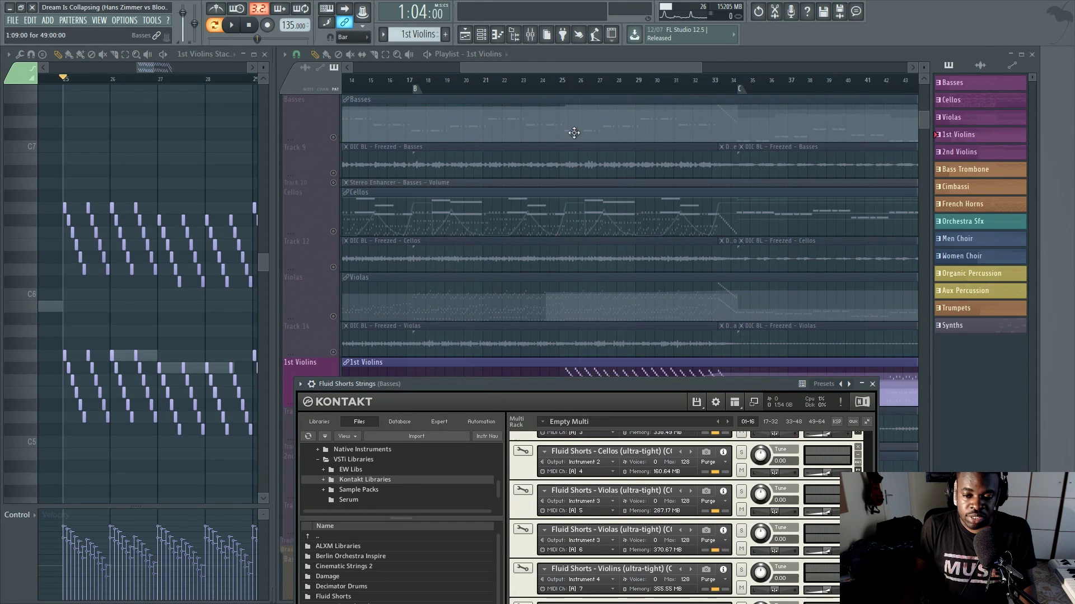
drag(551, 385, 550, 116)
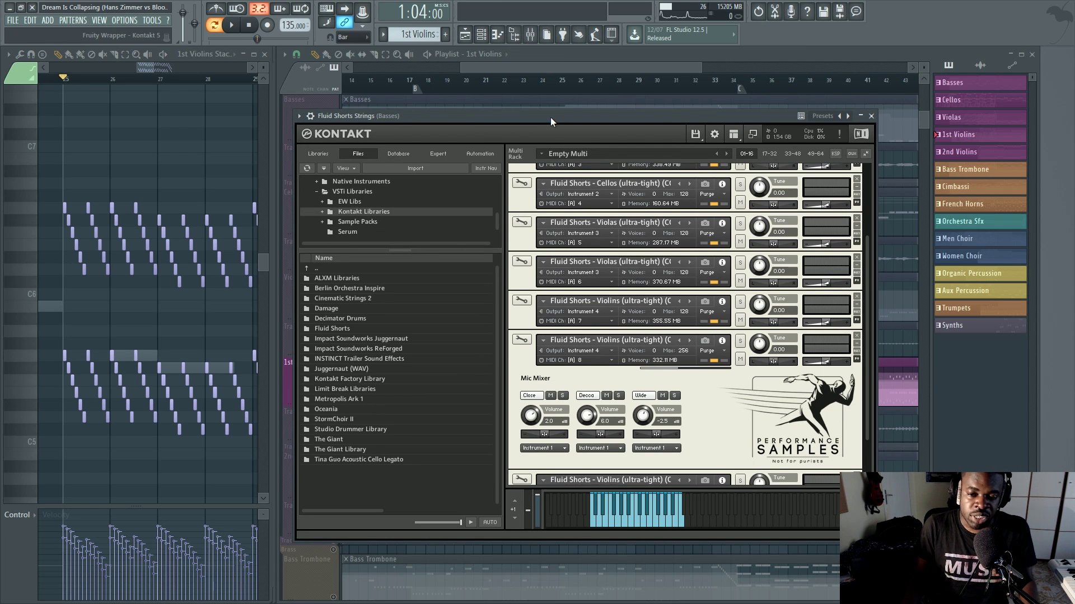
drag(549, 117, 550, 159)
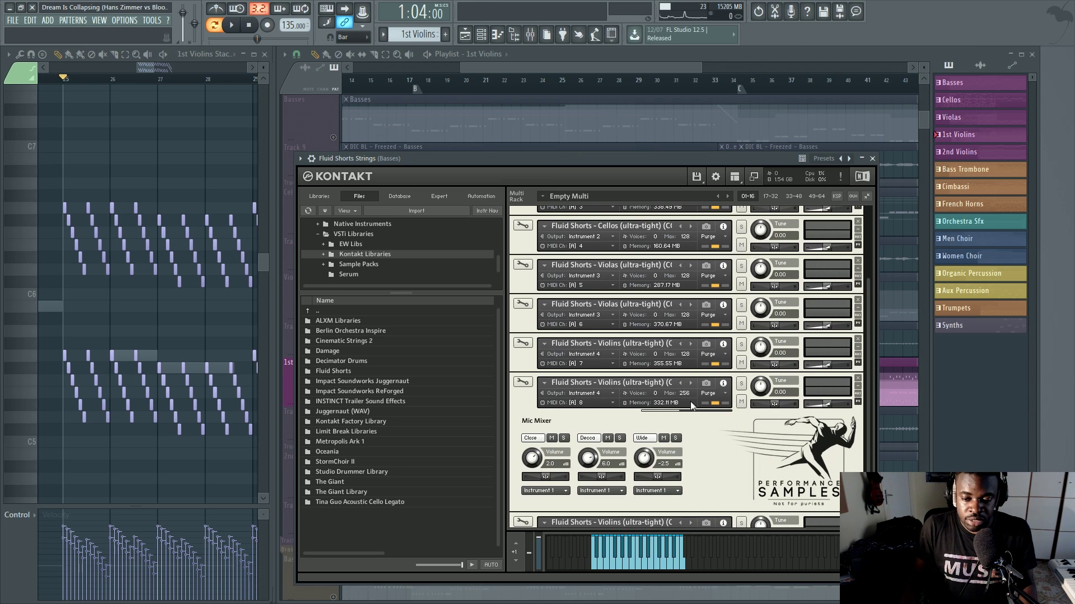
key(space)
key(space)
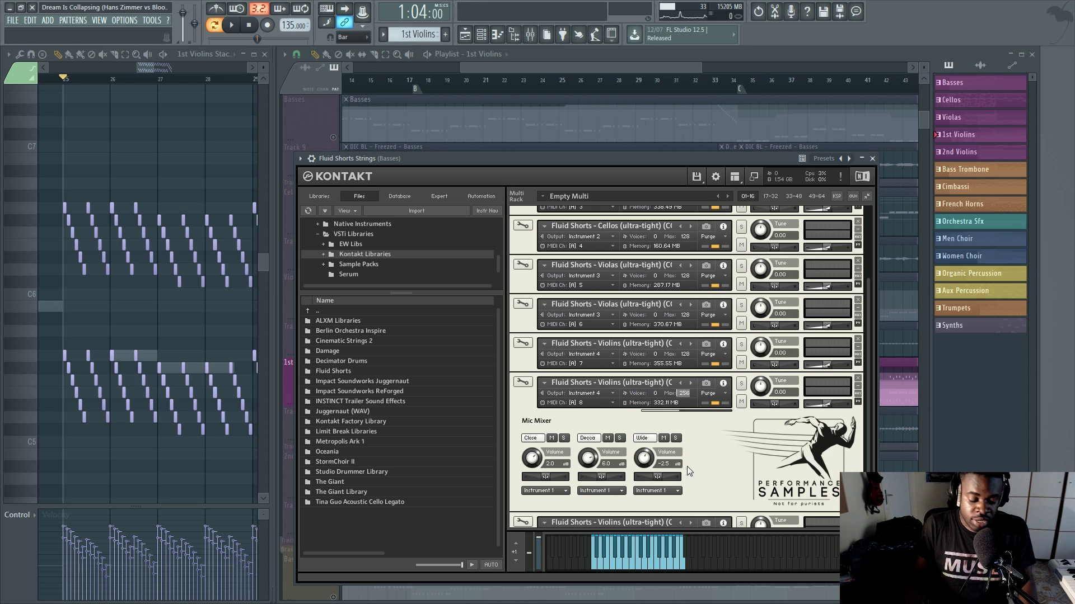
text(42)
key(Return)
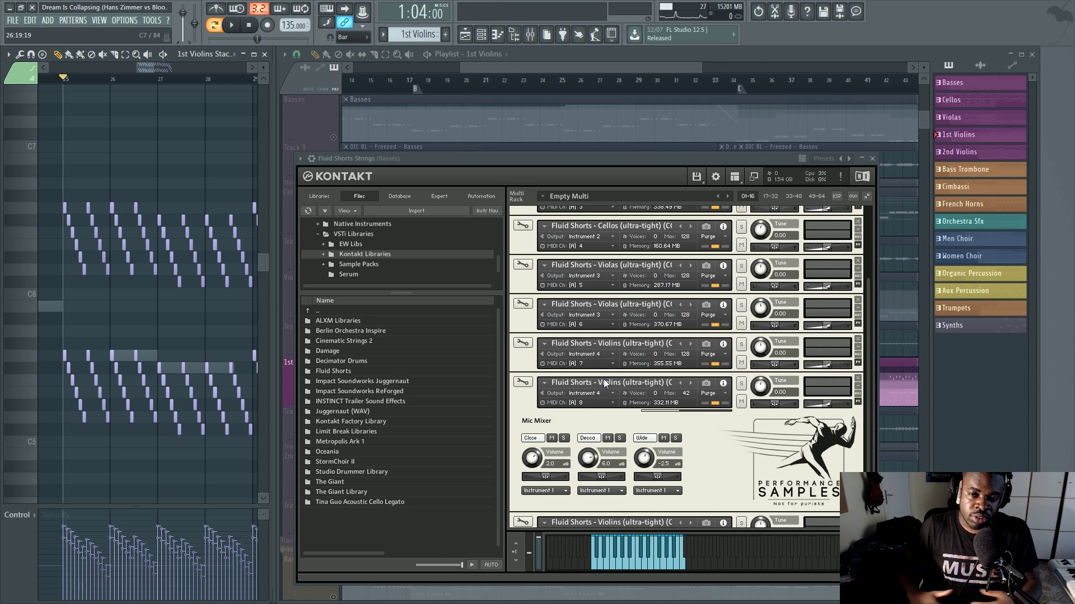
key(space)
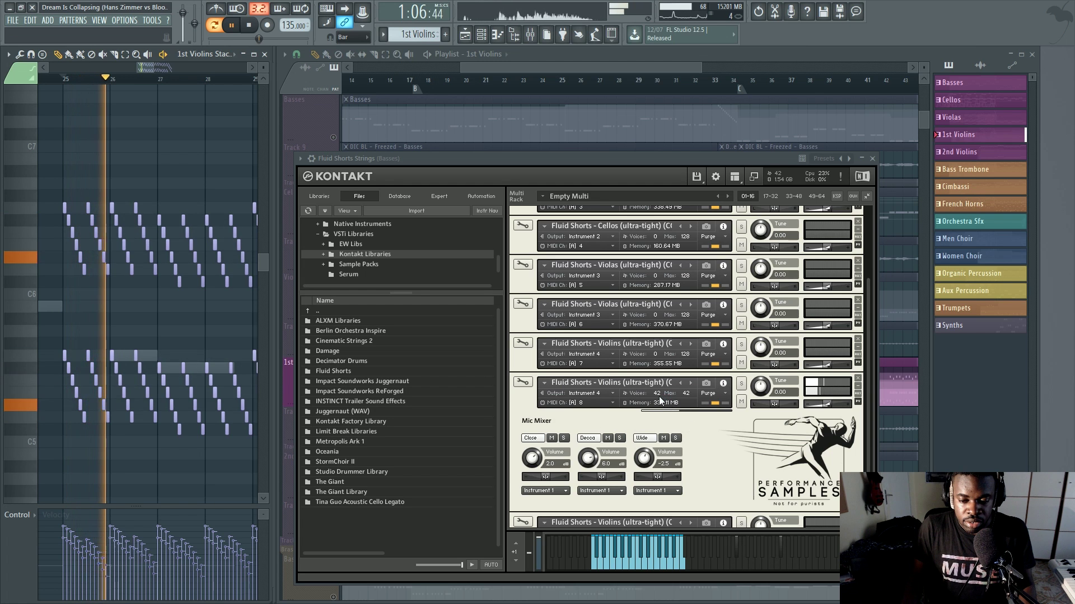
key(space)
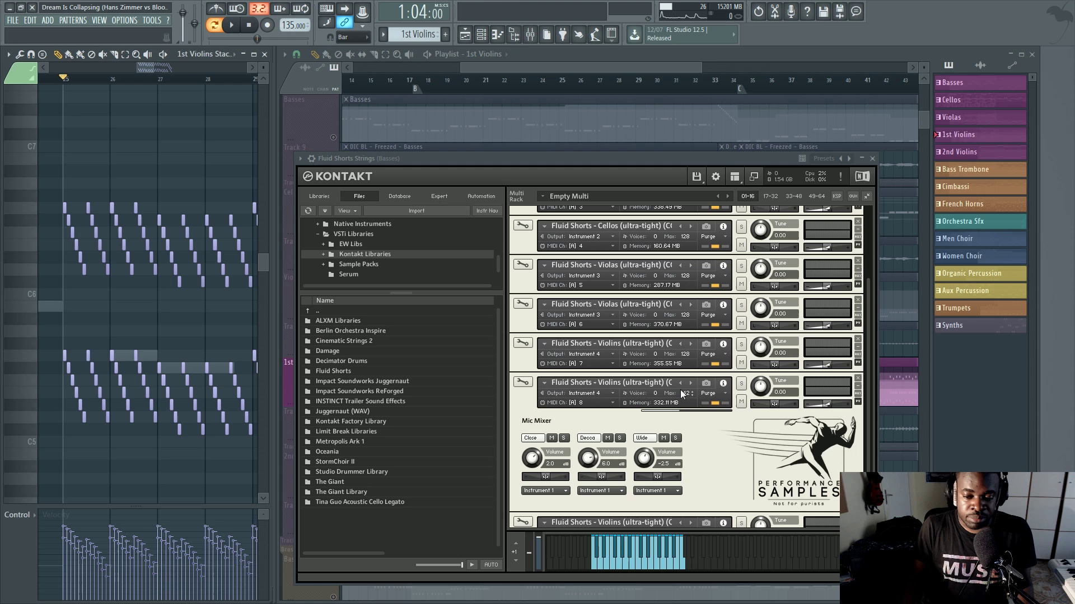
- Try a maximum of 2 voices on the MIDI channel 8 Violins instrument and play the run from bar 25
drag(683, 394, 698, 433)
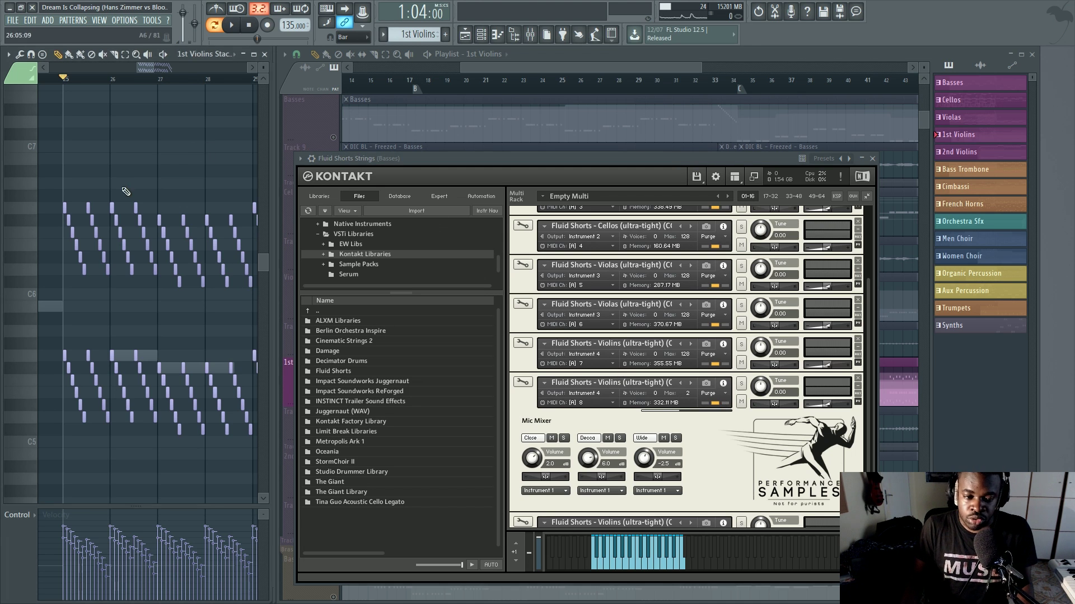
key(space)
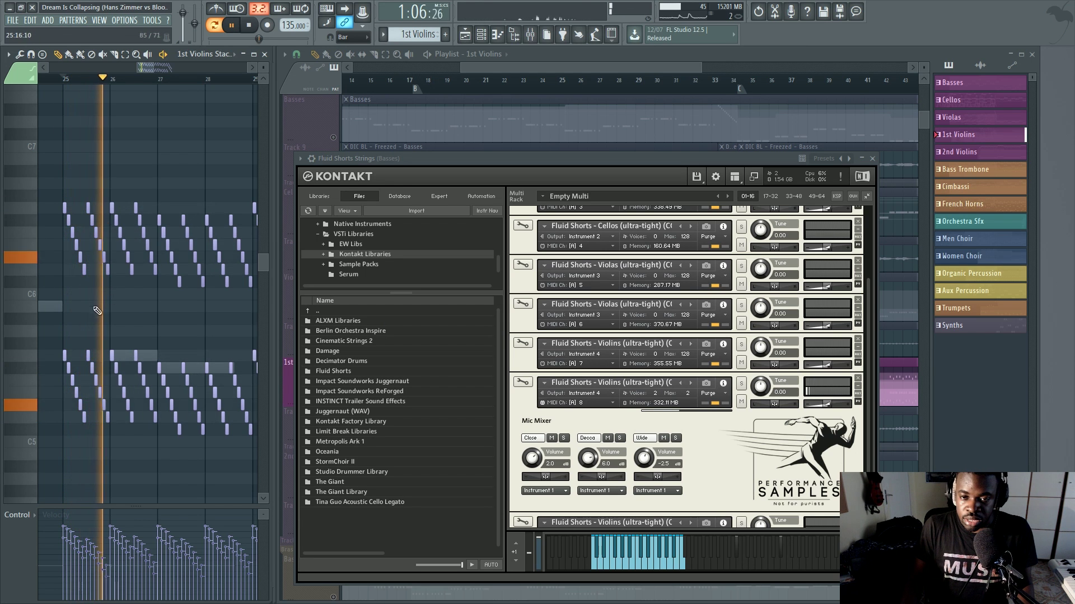
key(space)
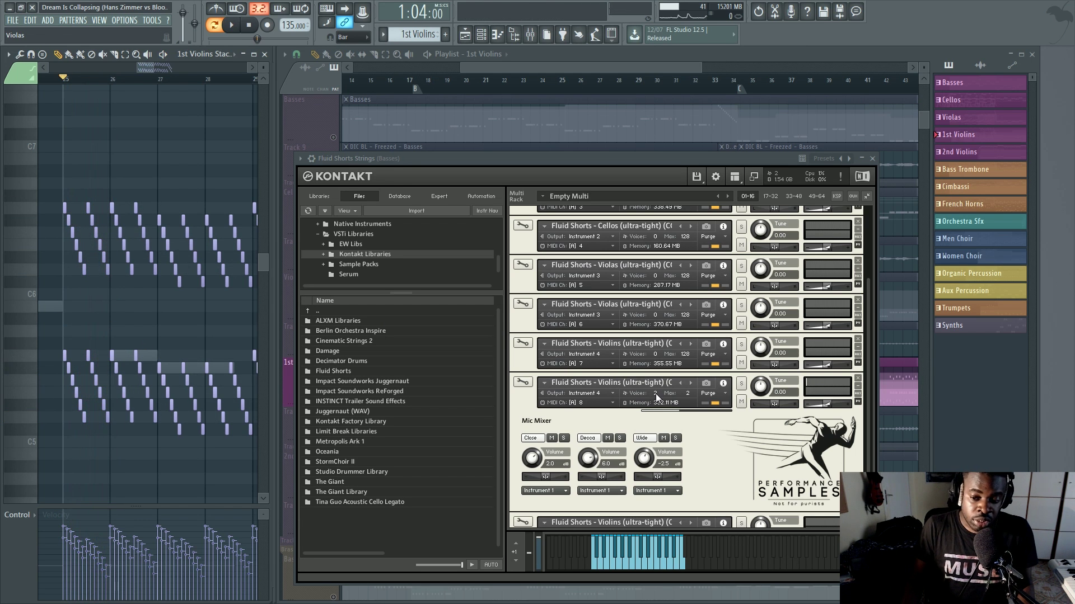
- Set the maximum voices of the MIDI channel 8 Violins instrument back to 42
double_click(688, 394)
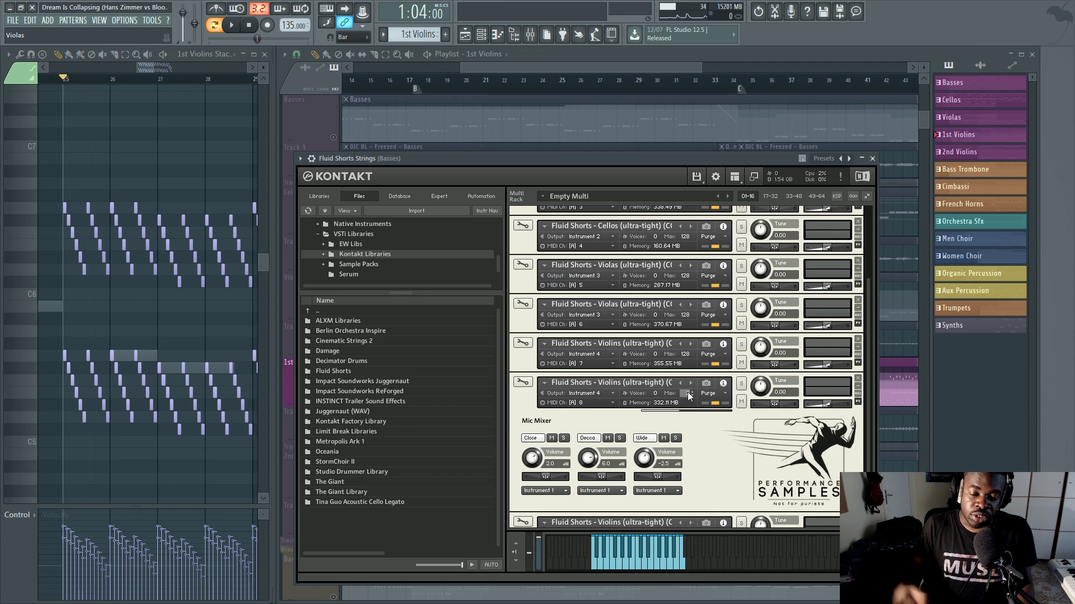
text(42)
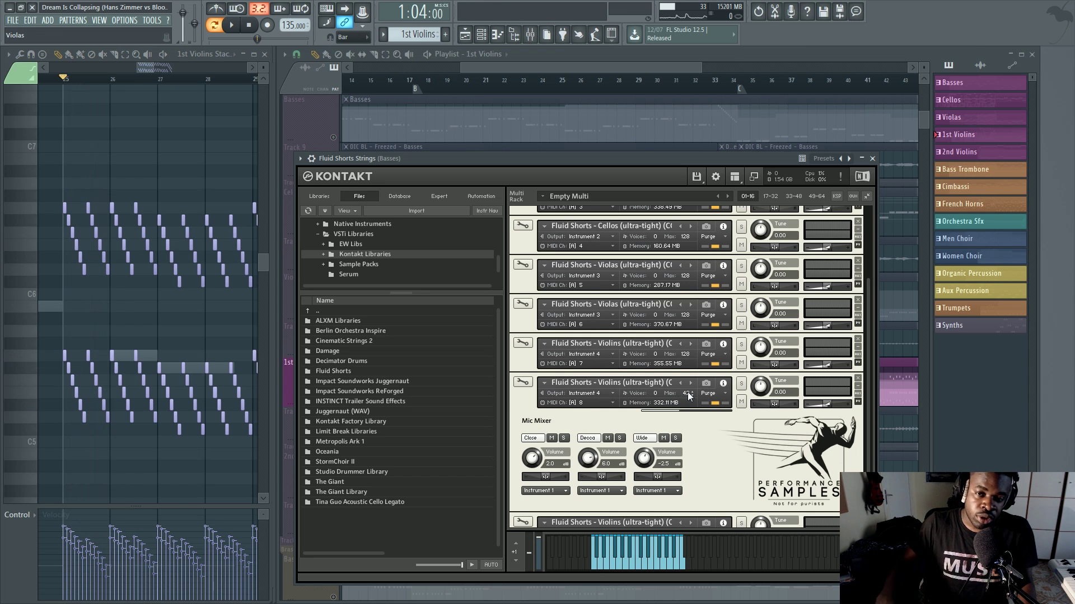
key(Return)
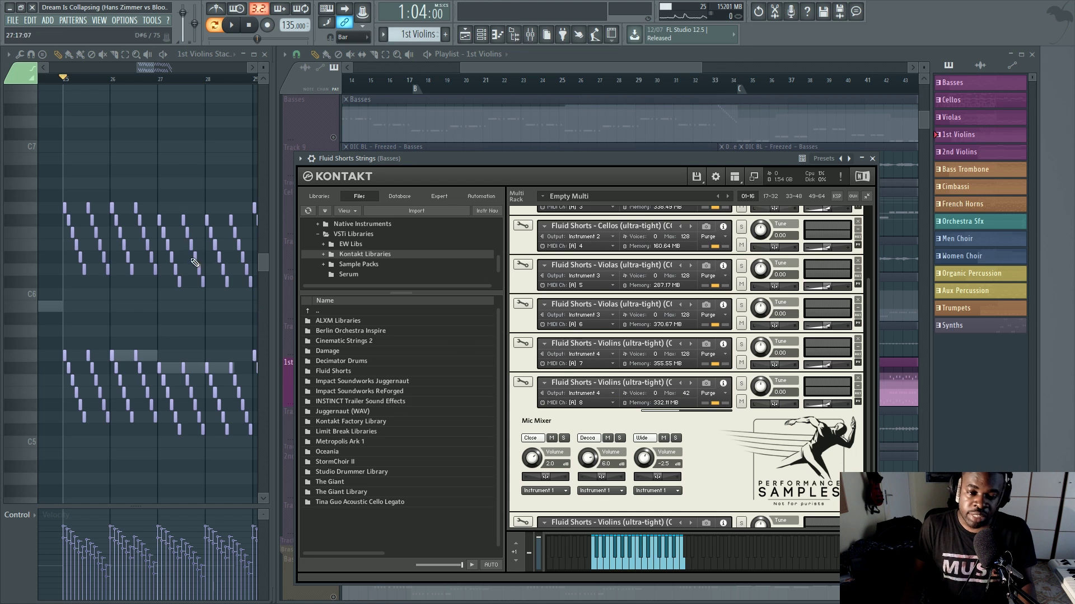
- Return to the top of the Kontakt rack and unmute all string tracks from Basses to 2nd Violins in the playlist
drag(133, 80, 104, 63)
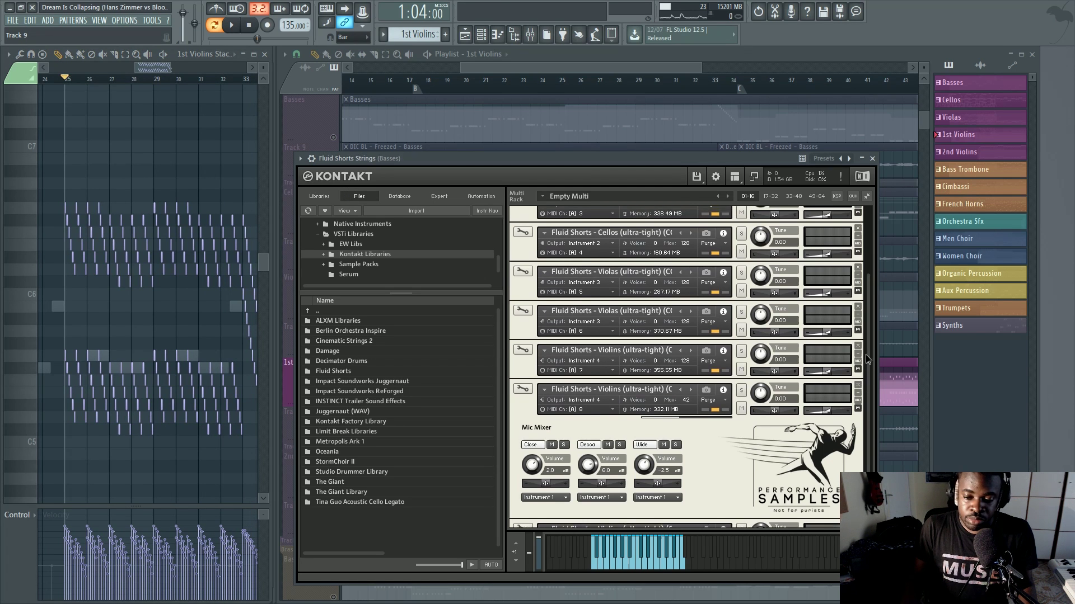
scroll(862, 347, up, 3)
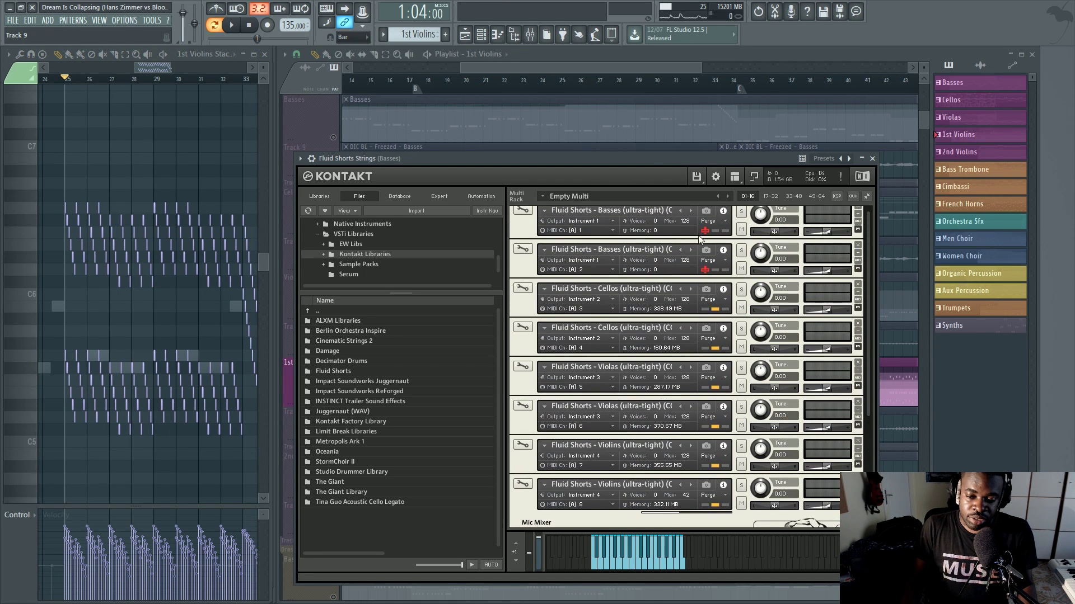
drag(645, 158, 619, 334)
click(329, 230)
right_click(334, 231)
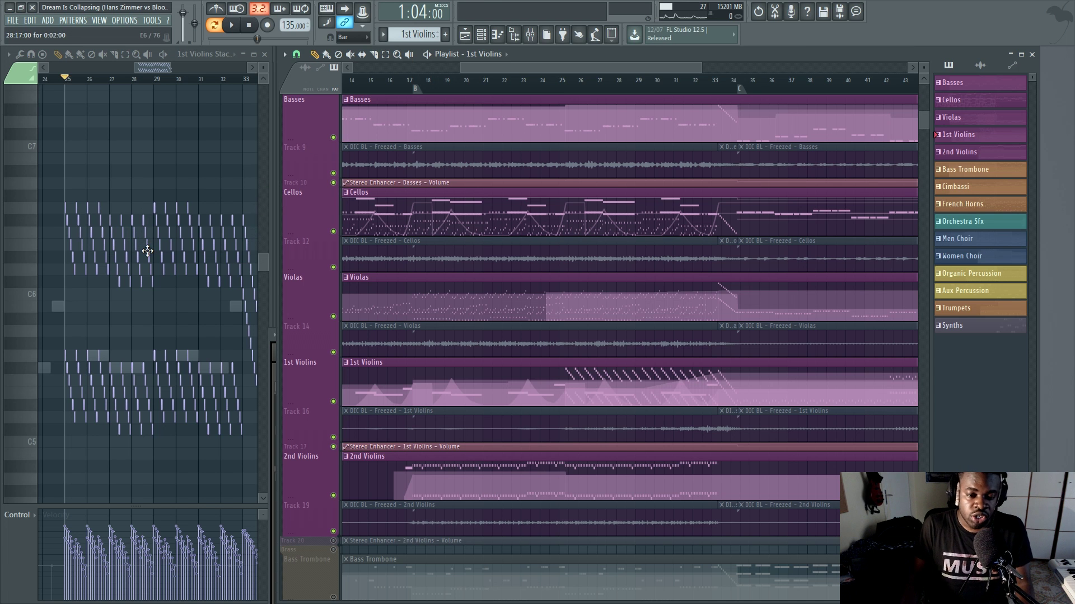
- Bring up the channel rack, open the Fluid Shorts Strings Kontakt from it, and place its window over the playlist
key(F6)
click(117, 418)
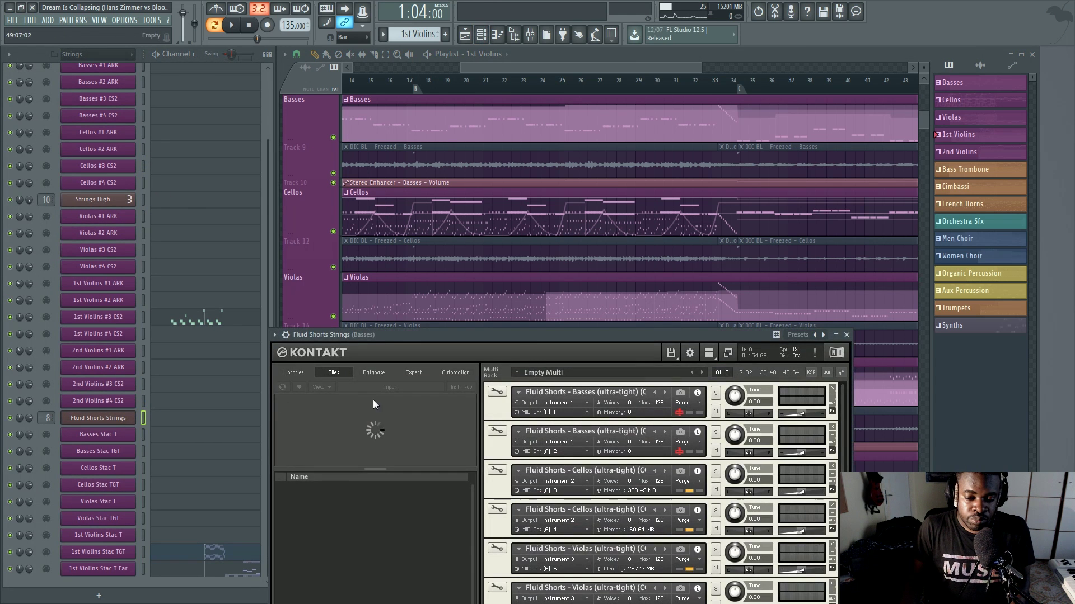
drag(532, 334, 578, 106)
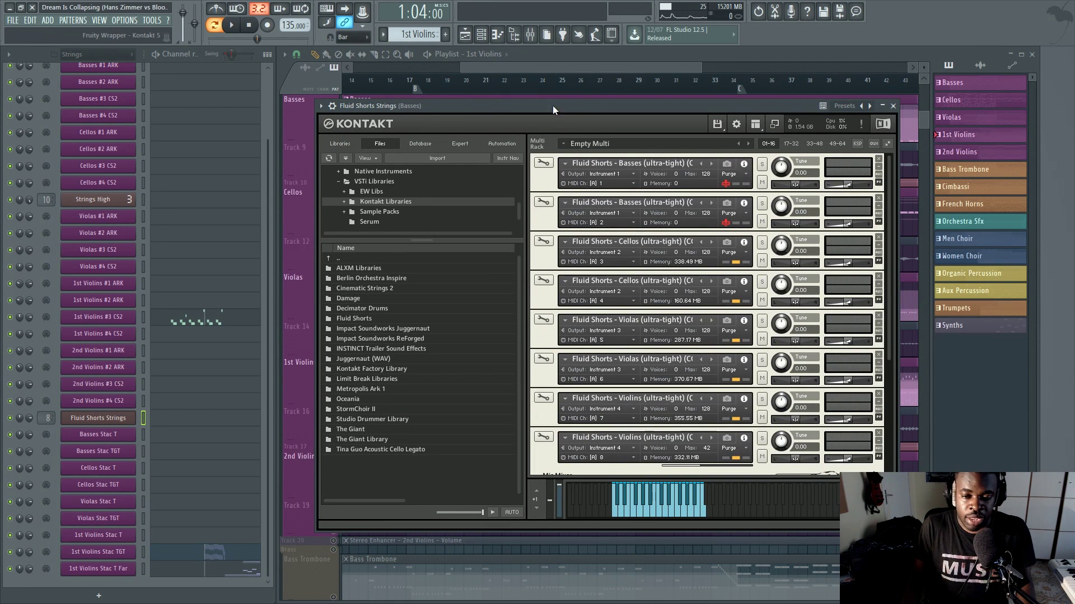
drag(556, 105, 543, 97)
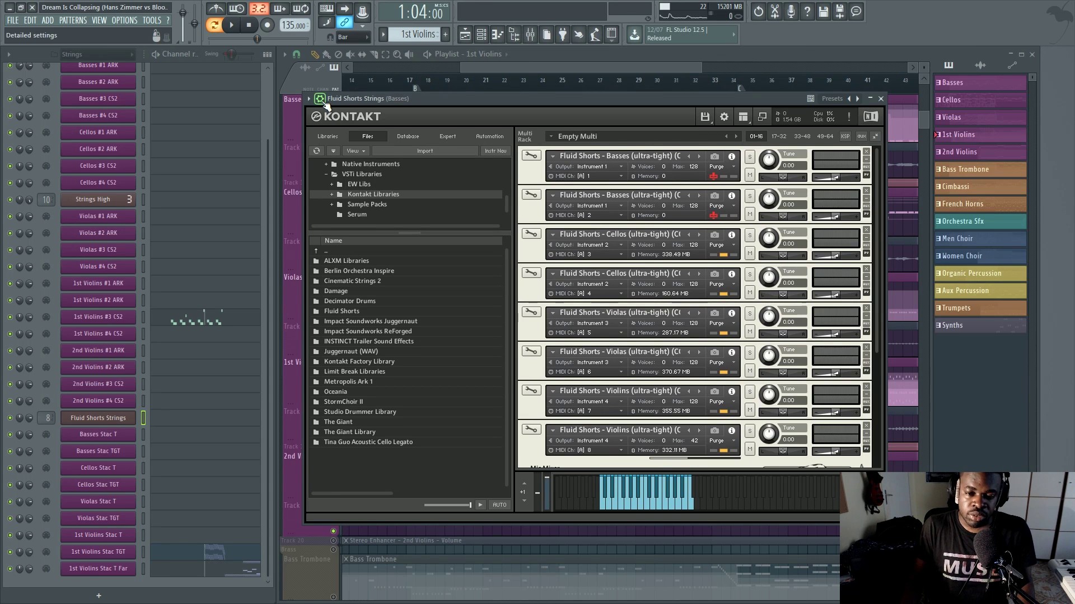
click(323, 103)
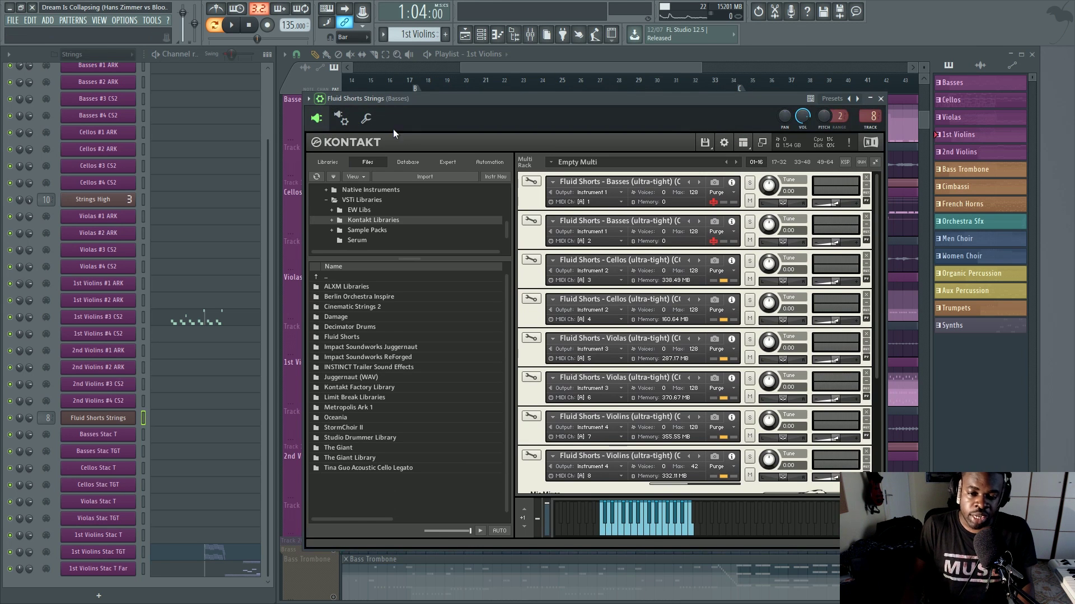
click(342, 122)
click(340, 120)
click(319, 98)
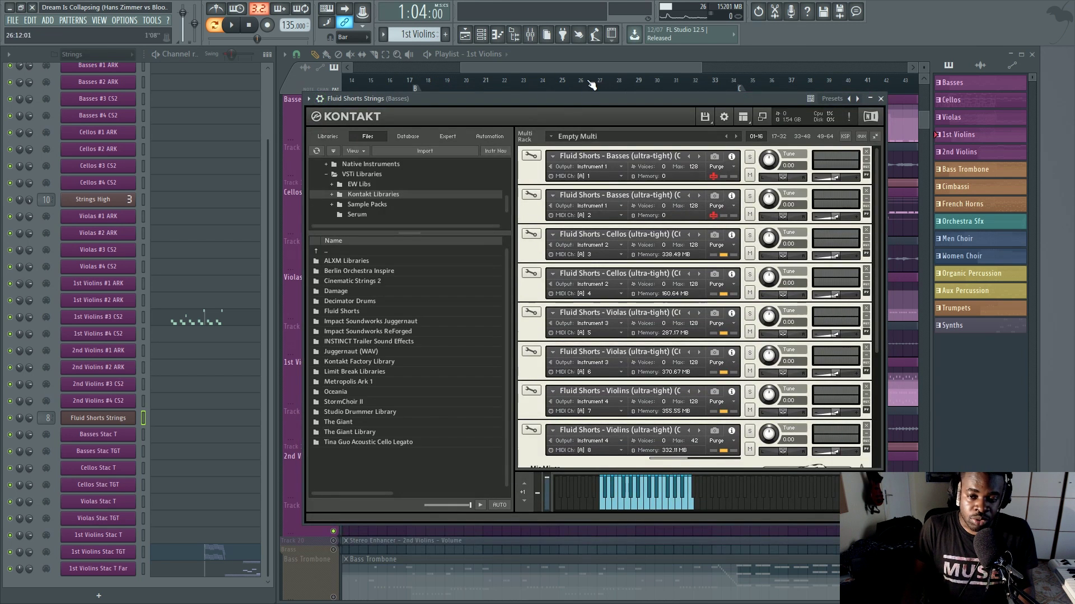
- Reopen the Fluid Shorts Strings Kontakt over the playlist and show its detailed plugin settings
click(592, 84)
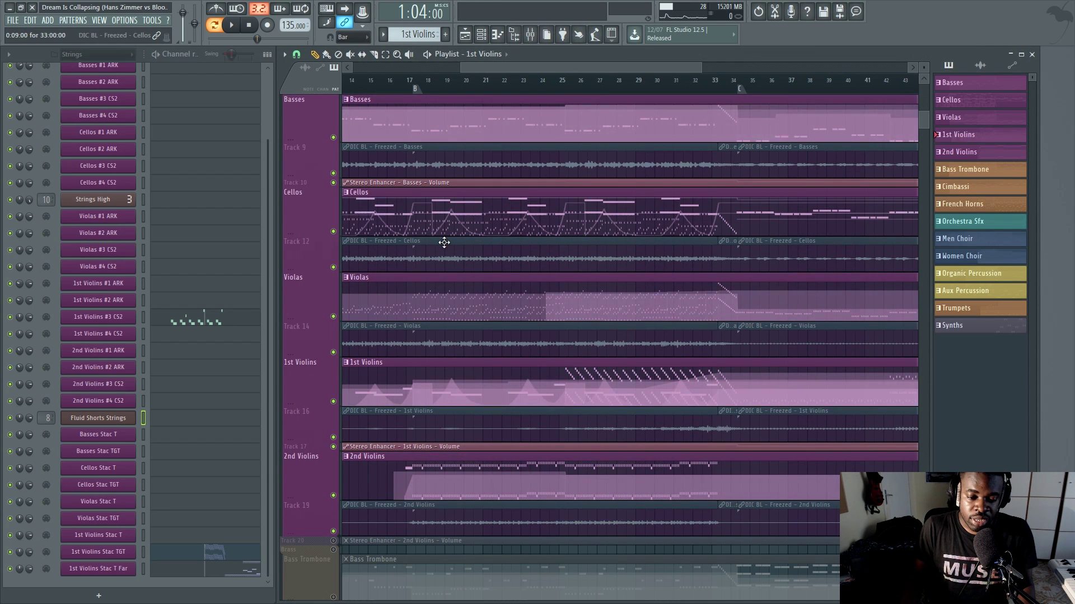
click(118, 420)
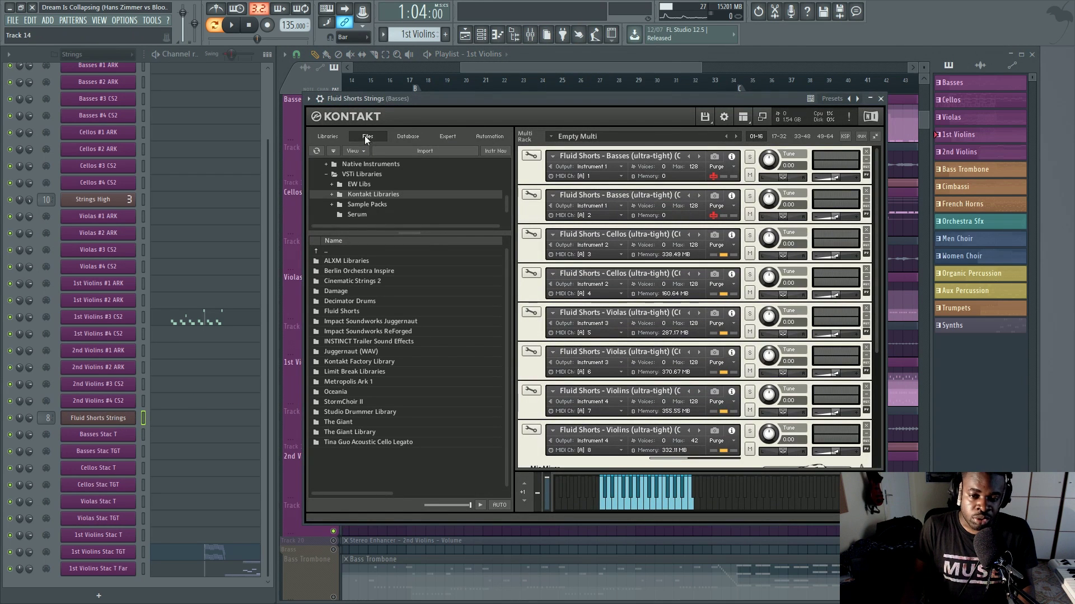
click(320, 99)
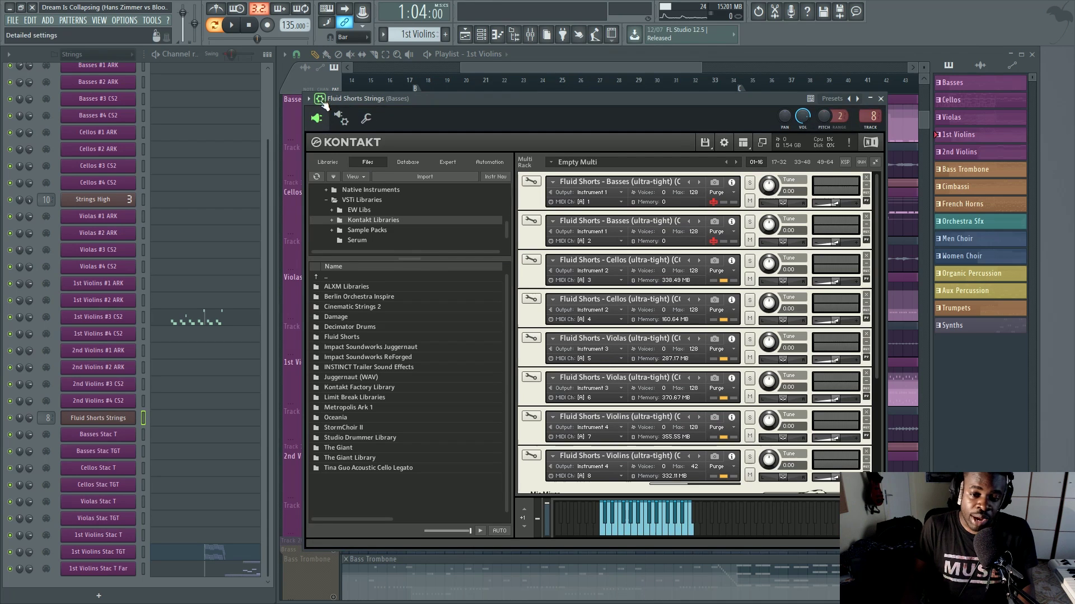
- Open Kontakt's options, examine the instrument preload size override on the Memory page, and close the options
click(724, 143)
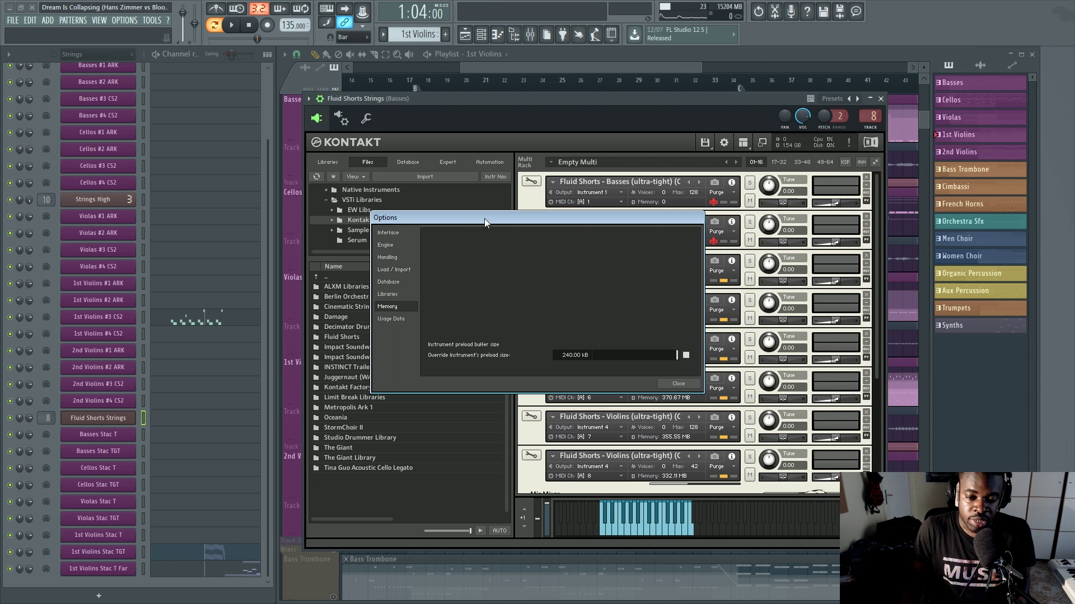
drag(485, 219, 544, 157)
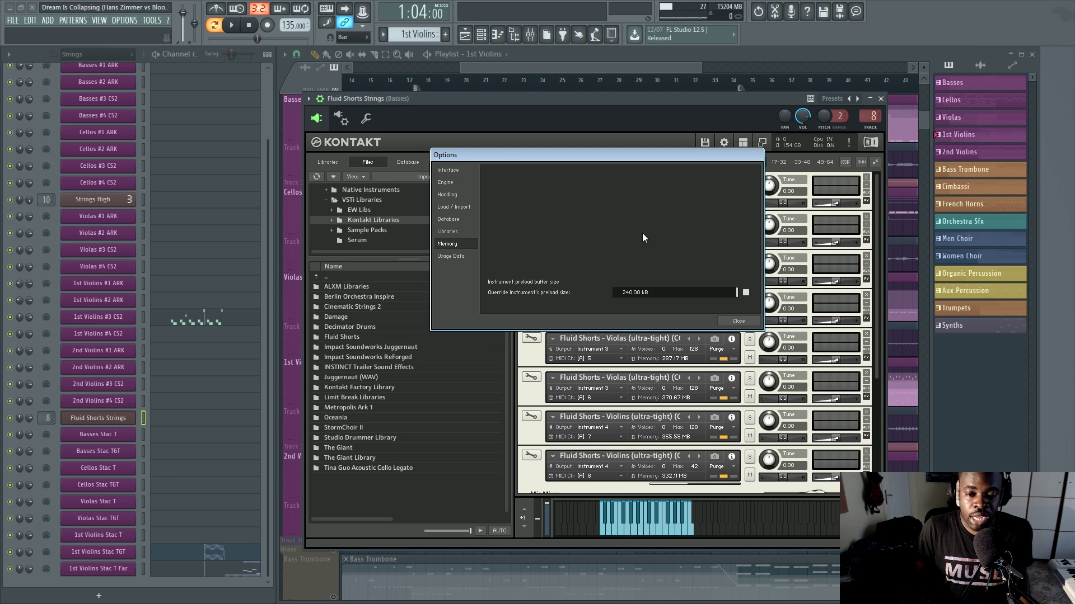
drag(519, 156, 482, 179)
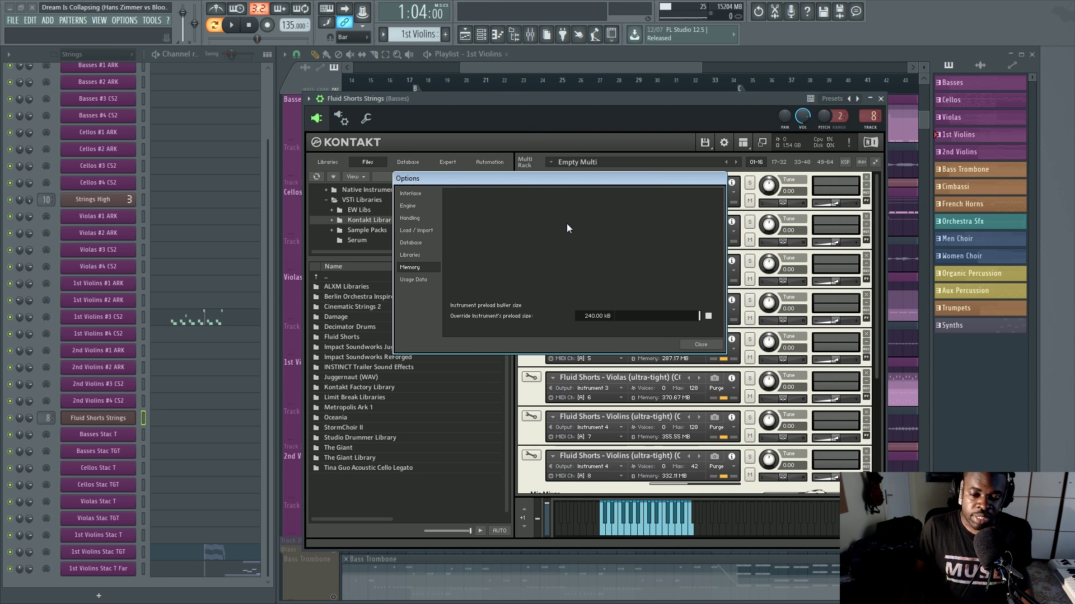
drag(528, 178, 611, 199)
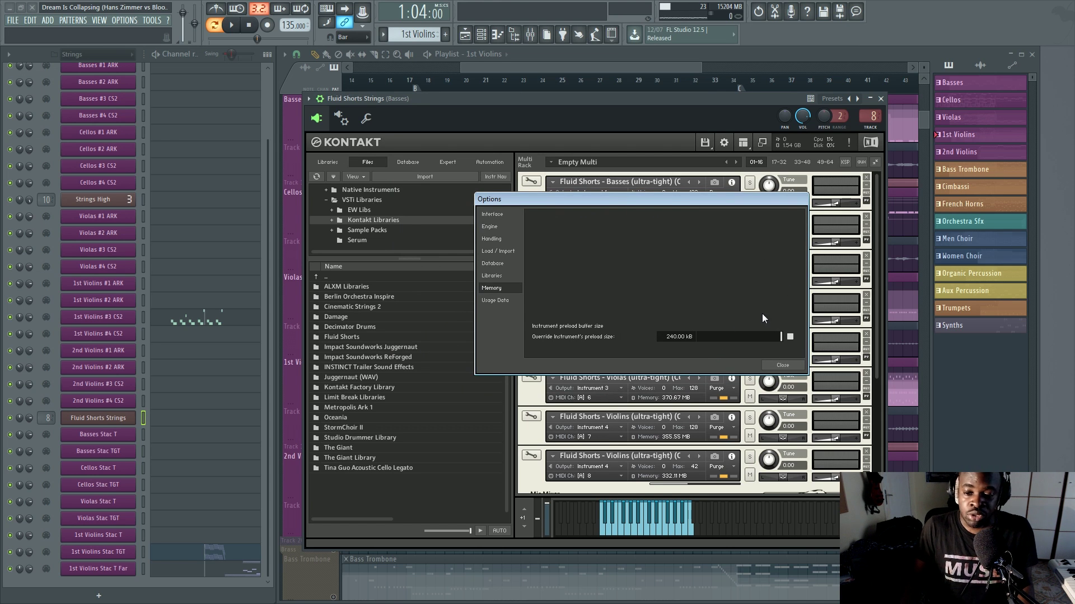
click(782, 359)
drag(586, 96, 435, 103)
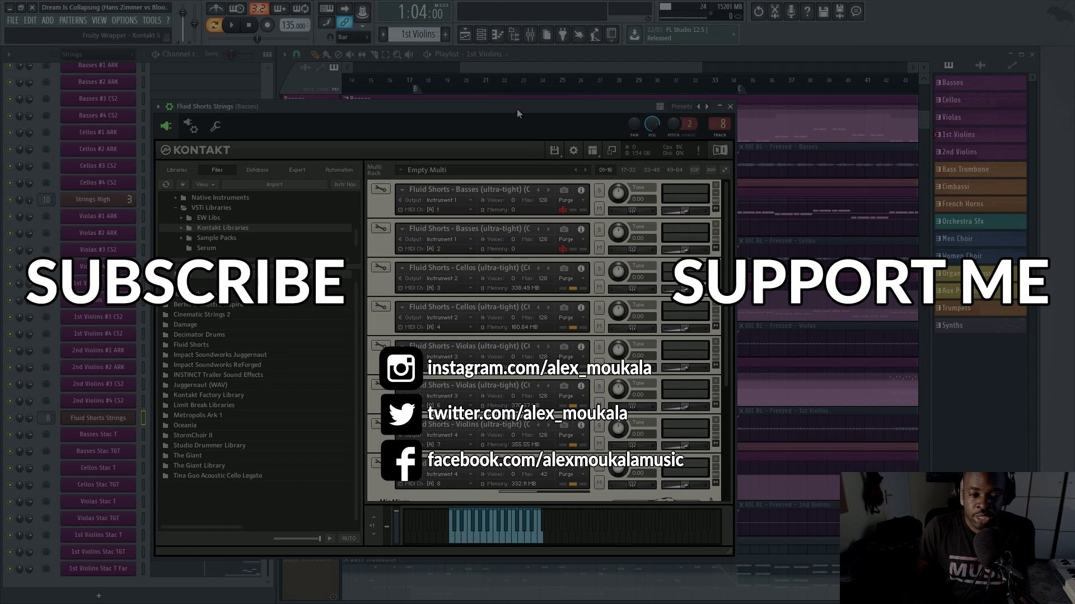
drag(516, 109, 669, 119)
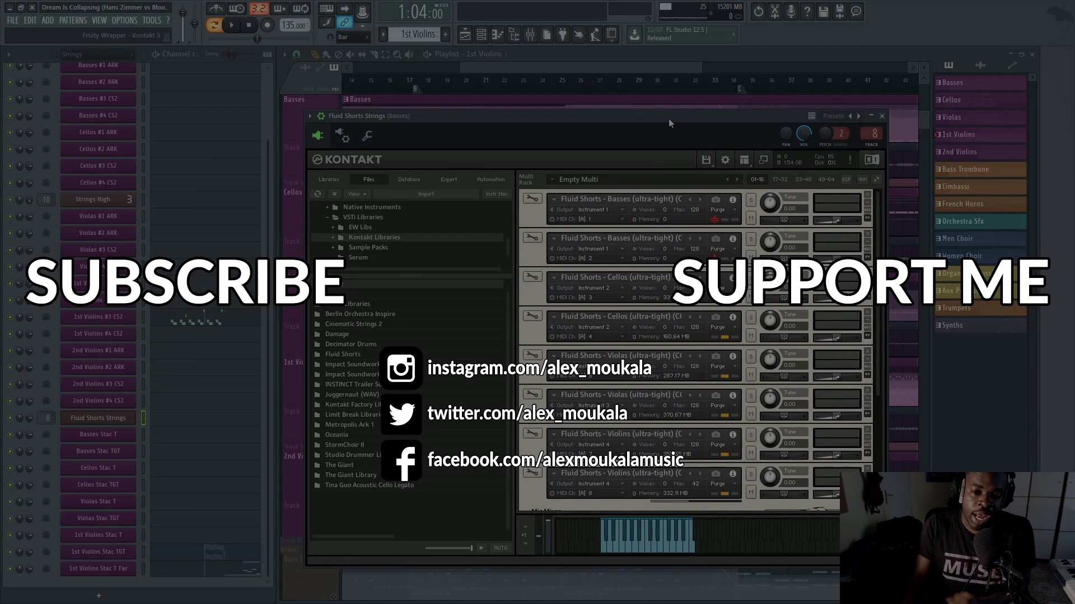